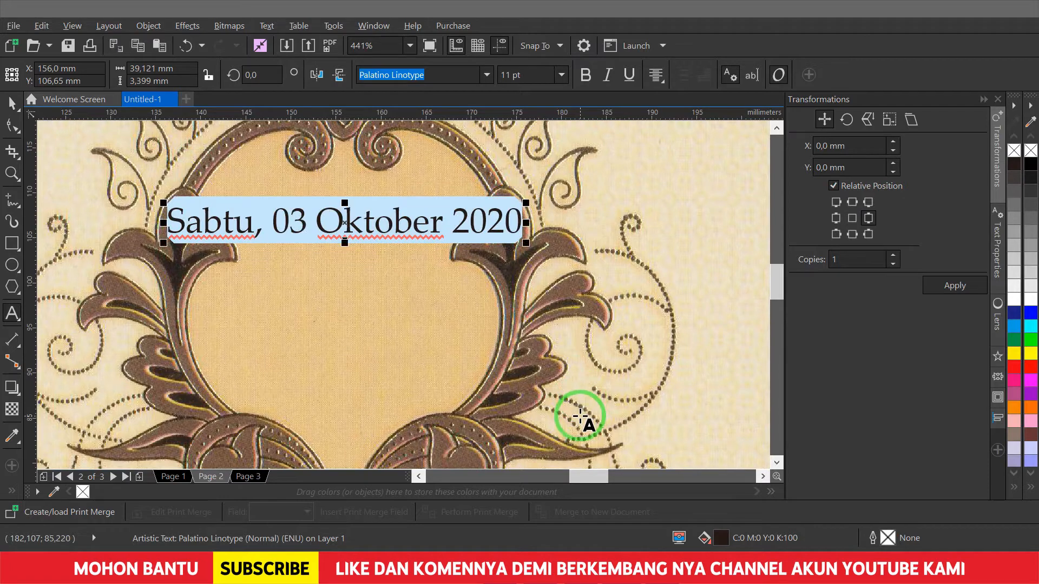
- Set Dian & Azizi in Edwardian Script ITC, enlarge to about 28 pt and lower it in the frame
key(ctrl+space)
click(486, 75)
text(edwa)
key(Return)
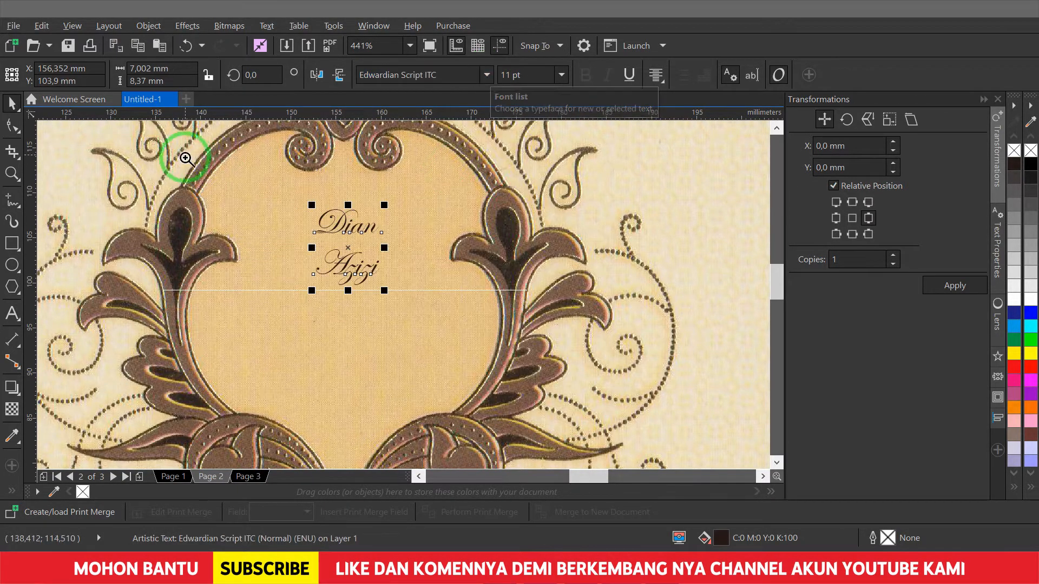
scroll(413, 364, up, 1)
key(F10)
key(space)
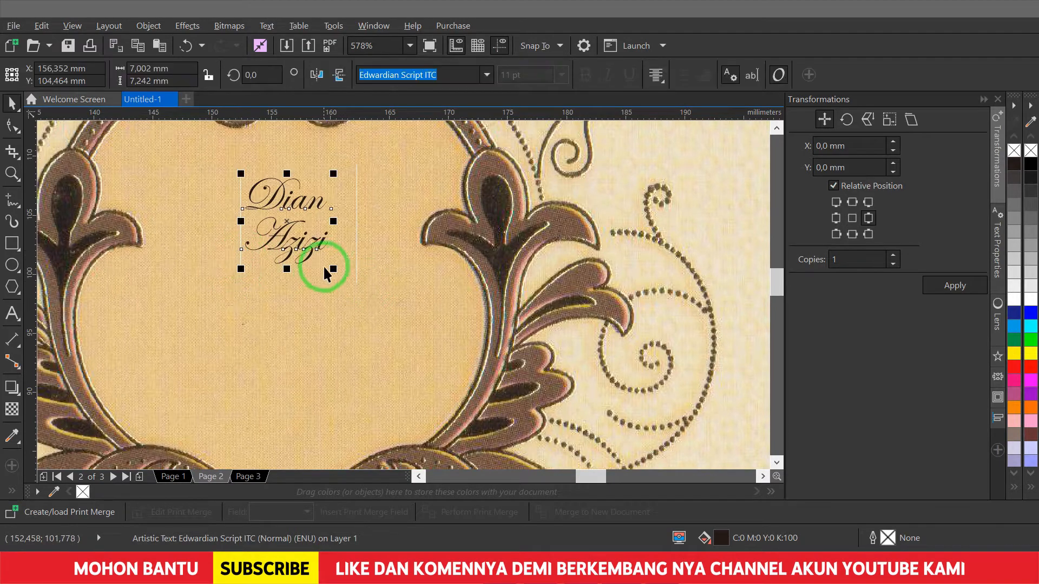
drag(318, 271, 406, 348)
drag(378, 273, 371, 345)
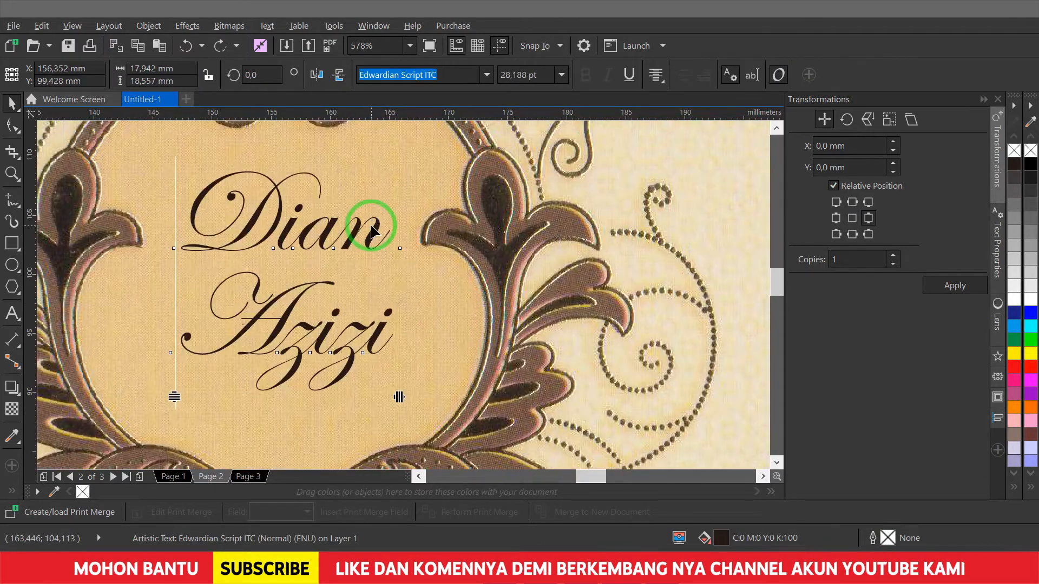
- Insert an ampersand after Dian and size it to 20 pt
double_click(372, 224)
click(418, 215)
text(&)
key(ctrl+space)
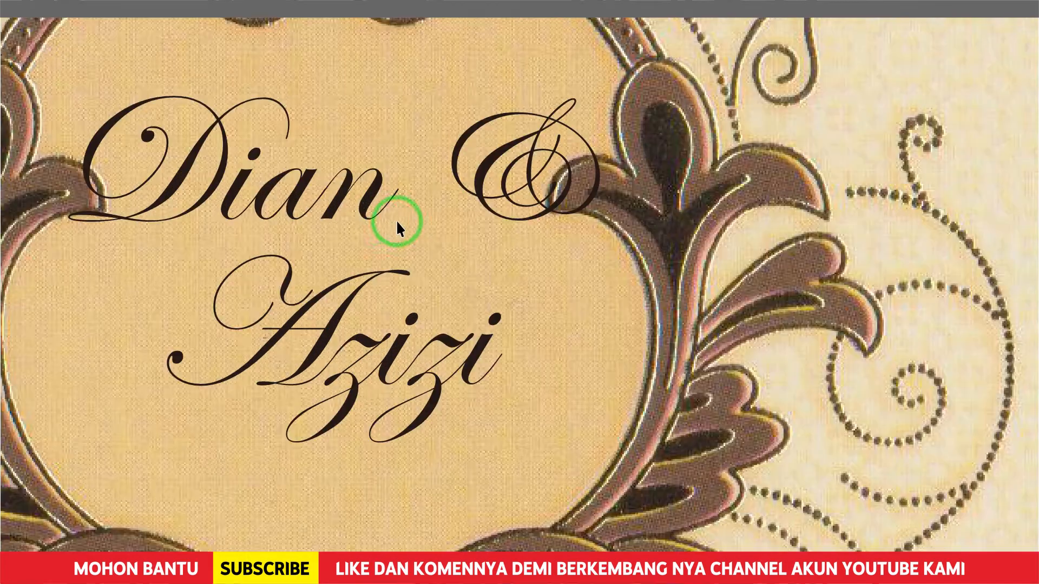
double_click(405, 208)
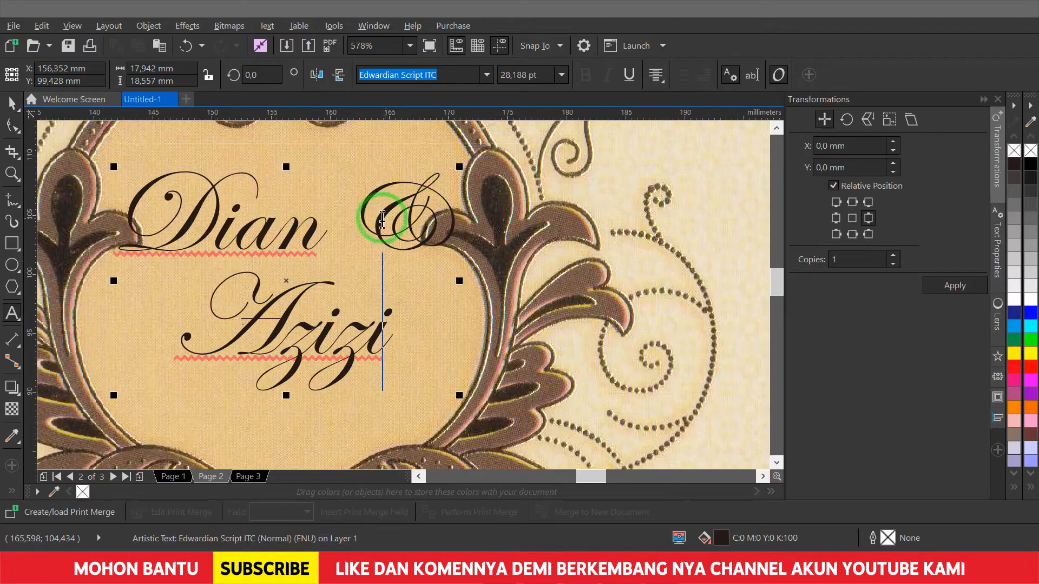
double_click(389, 216)
click(511, 74)
text(20pt)
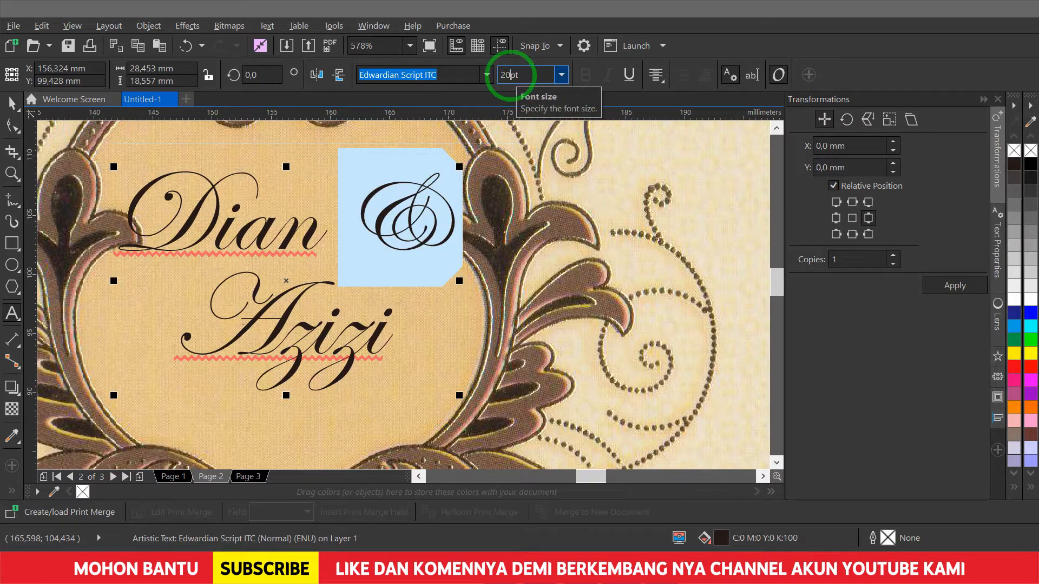
text(0)
key(Return)
- Move the ampersand down between Dian and Azizi with the Shape tool
click(11, 103)
click(12, 126)
drag(352, 247, 400, 346)
key(space)
scroll(401, 346, down, 5)
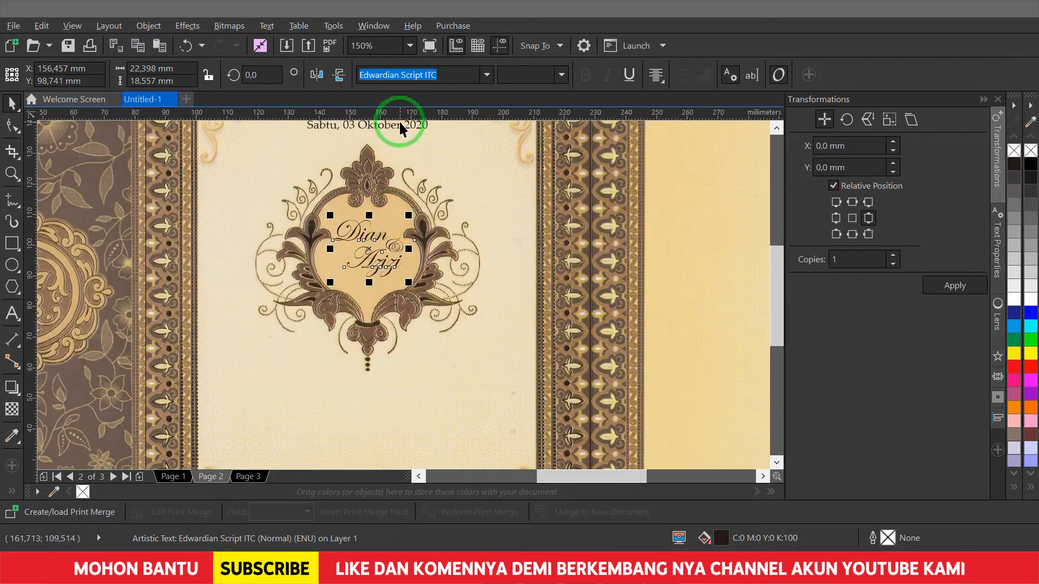
- Copy the date line below the frame and retype it as the Kepada Yth. addressee line
shift+click(397, 125)
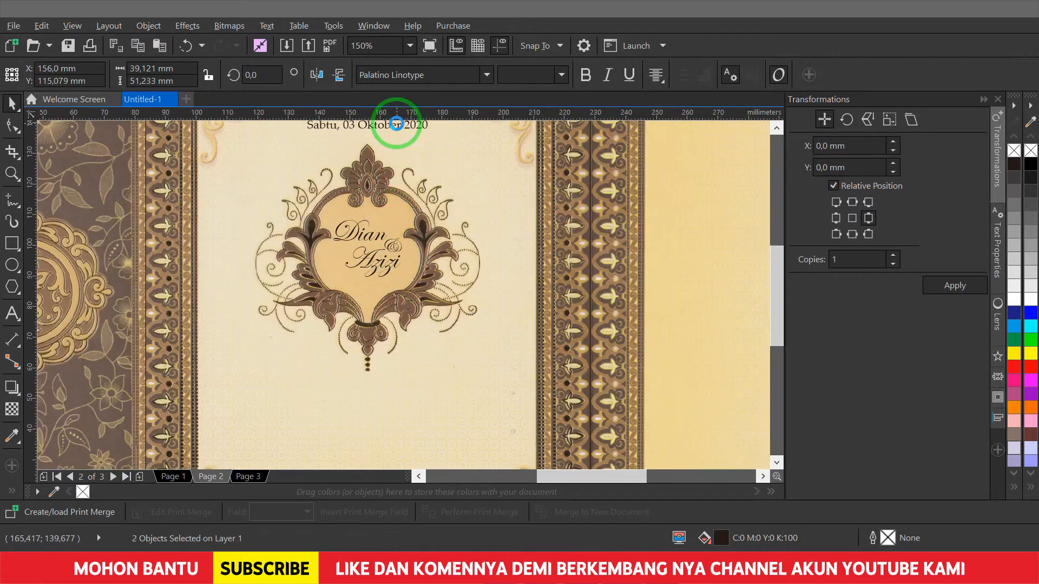
key(Escape)
scroll(432, 225, up, 2)
click(464, 220)
key(Escape)
scroll(470, 222, down, 3)
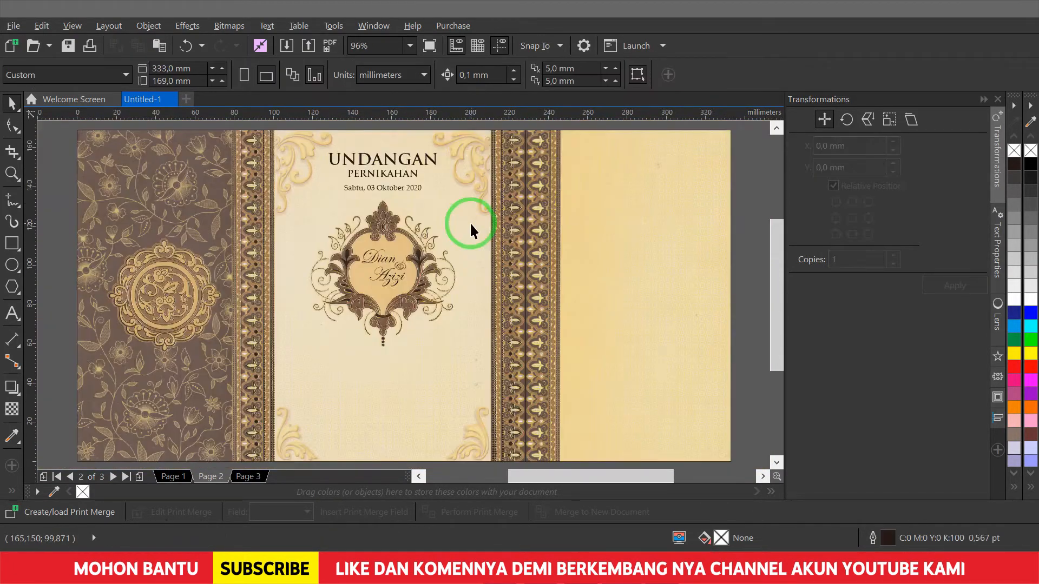
click(419, 186)
drag(420, 187, 417, 358)
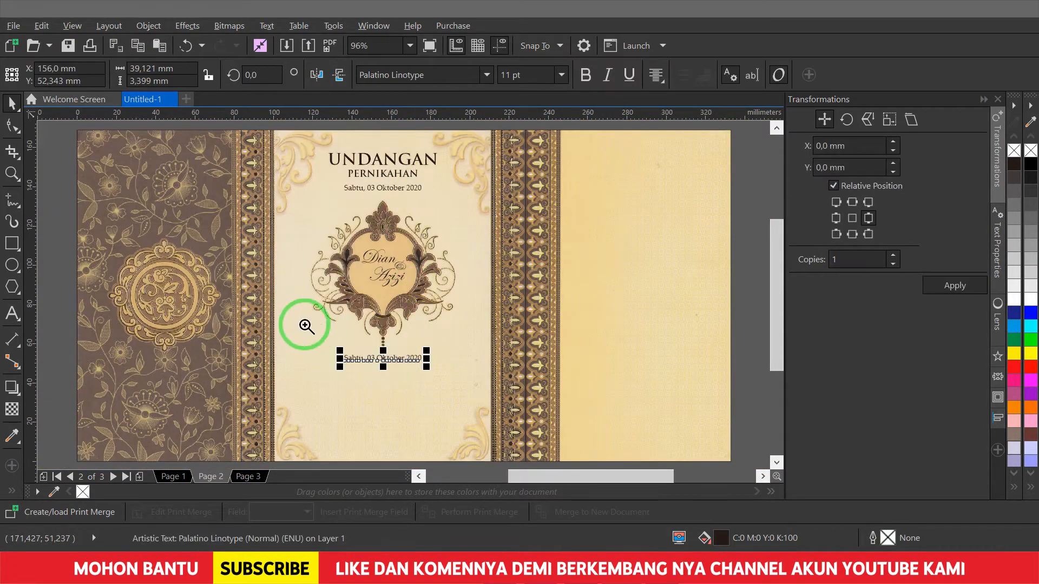
key(F8)
scroll(305, 325, up, 3)
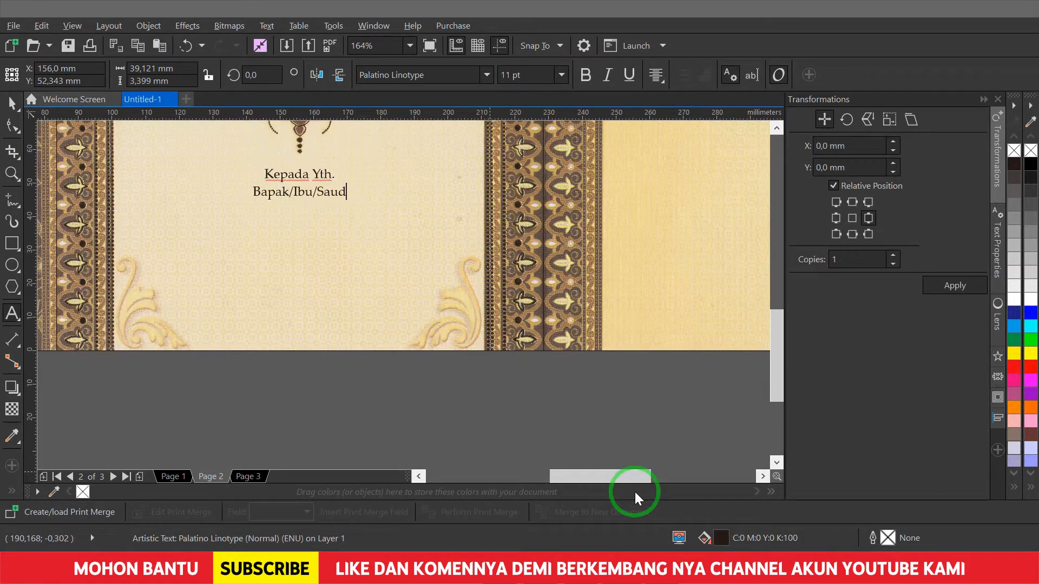
text(i)
key(ctrl+space)
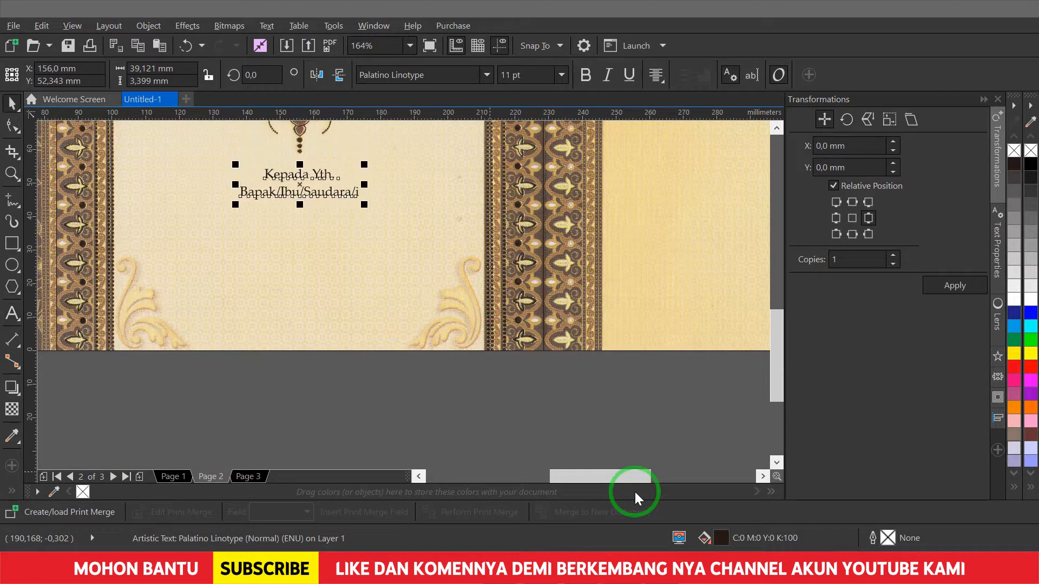
- Draw a 66×36 mm address box below the addressee line
click(12, 241)
drag(220, 207, 376, 303)
click(142, 69)
text(66mm)
key(Tab)
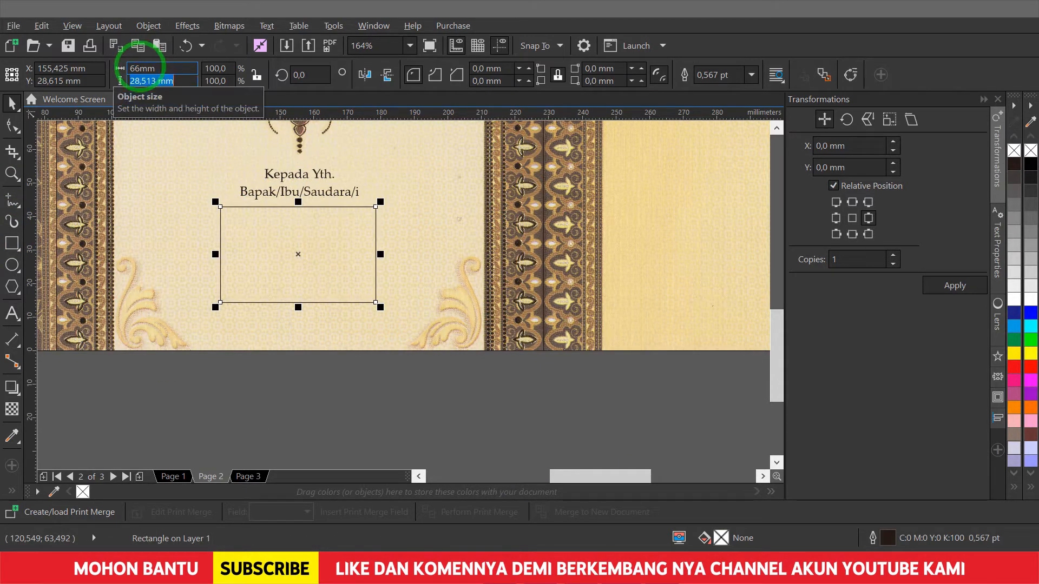
text(36mm)
key(Return)
- Round the address box's corners and give it a 1 pt outline
scroll(549, 174, up, 2)
key(F10)
drag(549, 171, 553, 191)
click(751, 75)
click(726, 134)
key(space)
click(617, 198)
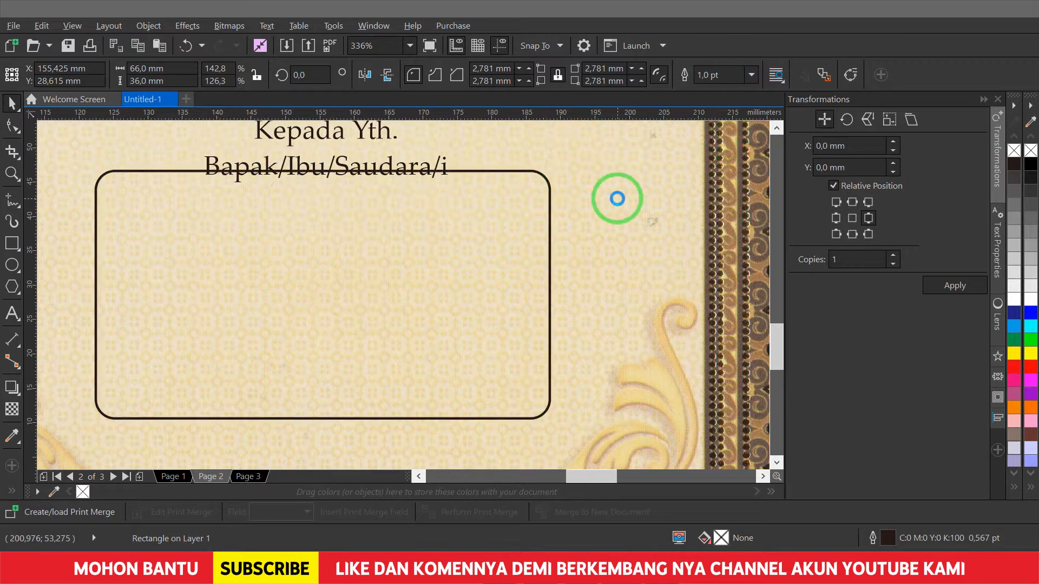
scroll(617, 197, down, 3)
scroll(405, 244, up, 3)
- Join the addressee text into one line and make Kepada Yth. bold italic
double_click(389, 204)
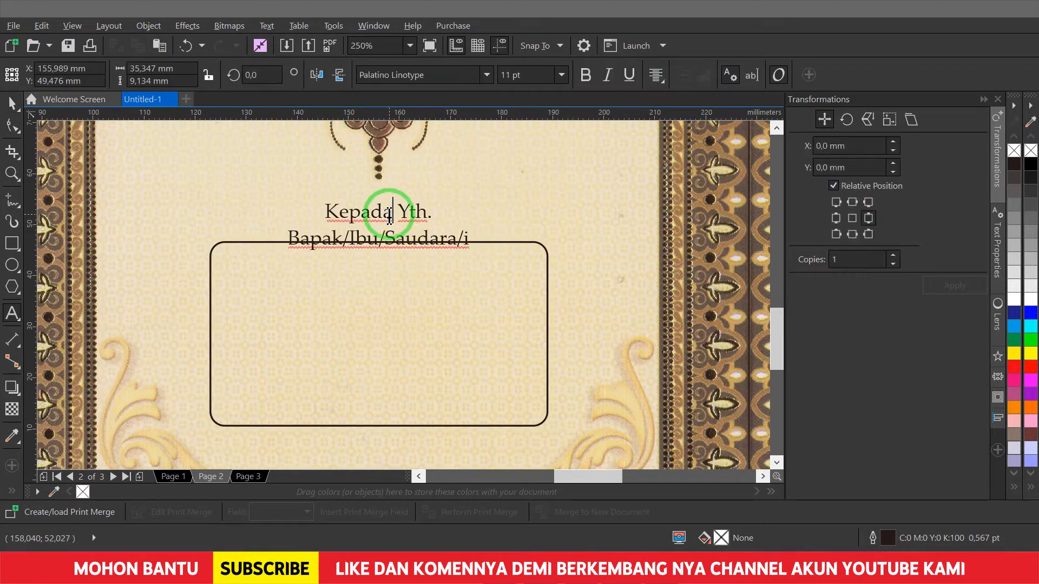
key(Delete)
shift+click(234, 216)
key(ctrl+b)
key(ctrl+i)
key(ctrl+space)
- Copy the line below the box and retype it as 'Mohon maaf bila ada kesalahan penulisan nama/alamat/gelar'
drag(326, 223, 344, 352)
scroll(413, 234, down, 3)
scroll(389, 335, up, 2)
scroll(314, 433, up, 2)
key(F8)
key(ctrl+a)
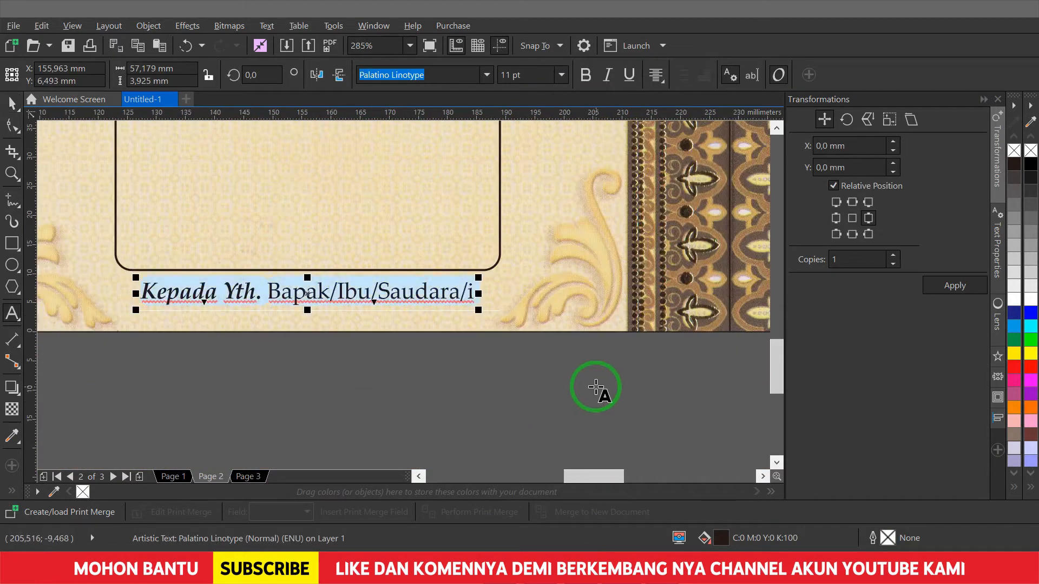
text(Mohon maaf bila )
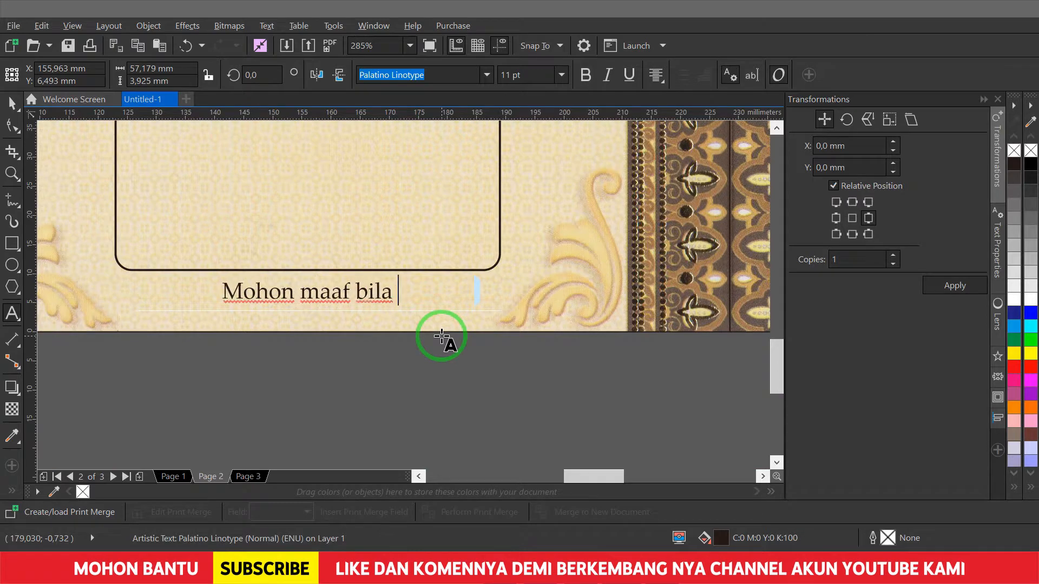
text(ada kesalahan penulisan nama/alamat/g)
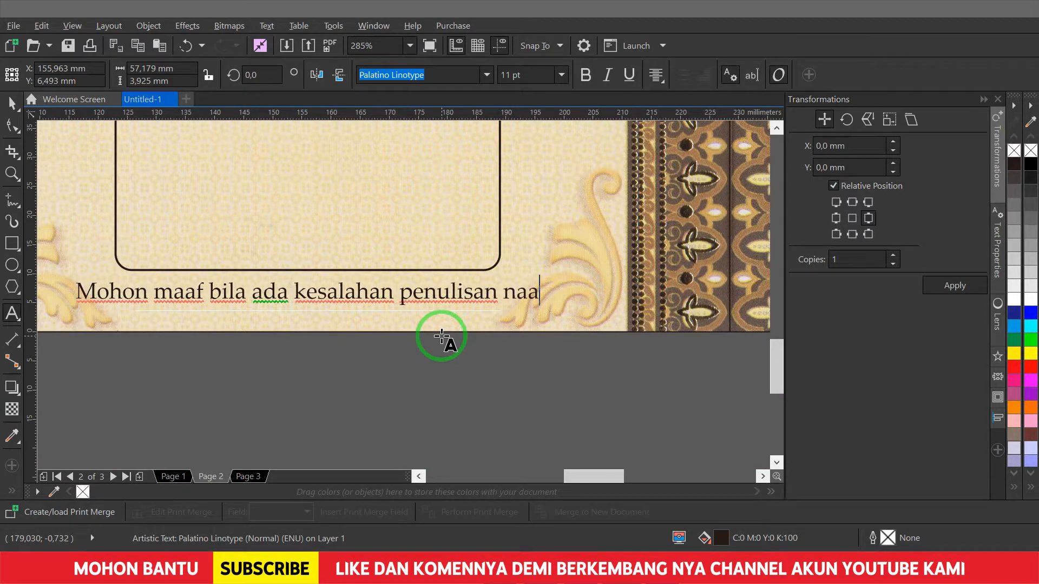
text(elar)
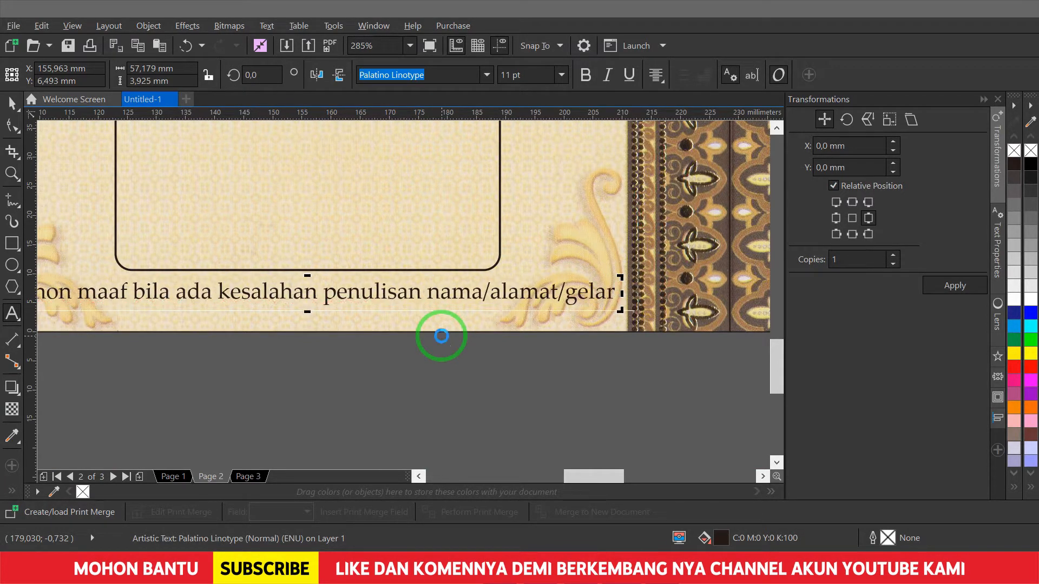
key(ctrl+space)
- Set the apology note to 7 pt Arial and fit it under the box
key(shift+F2)
click(479, 78)
text(Arial)
key(Return)
click(527, 74)
text(7)
key(Return)
drag(631, 283, 608, 297)
key(Escape)
key(shift+F4)
- Select all centre-panel texts and the address box and colour them red
click(265, 120)
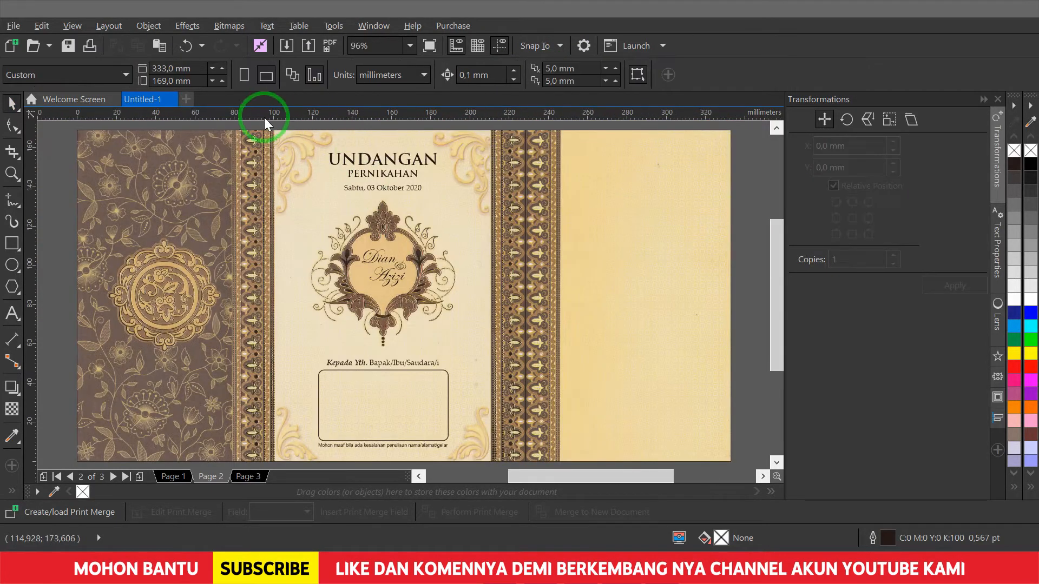
click(434, 416)
drag(281, 125, 470, 449)
click(1014, 367)
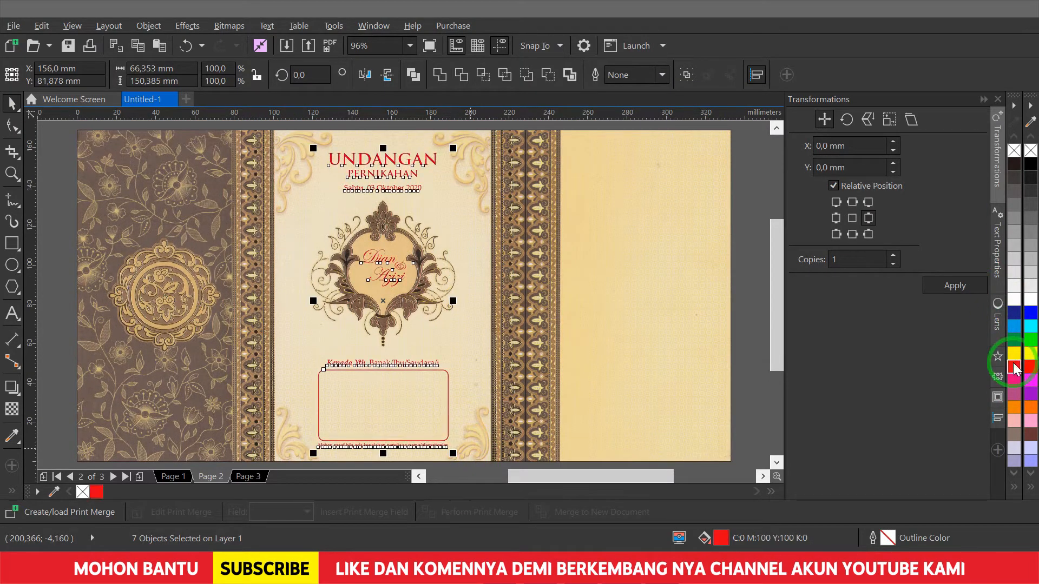
- Change the selection's fill to brown C15 M60 Y100 K40
key(shift+F11)
drag(487, 130, 784, 129)
double_click(924, 236)
text(60)
key(Tab)
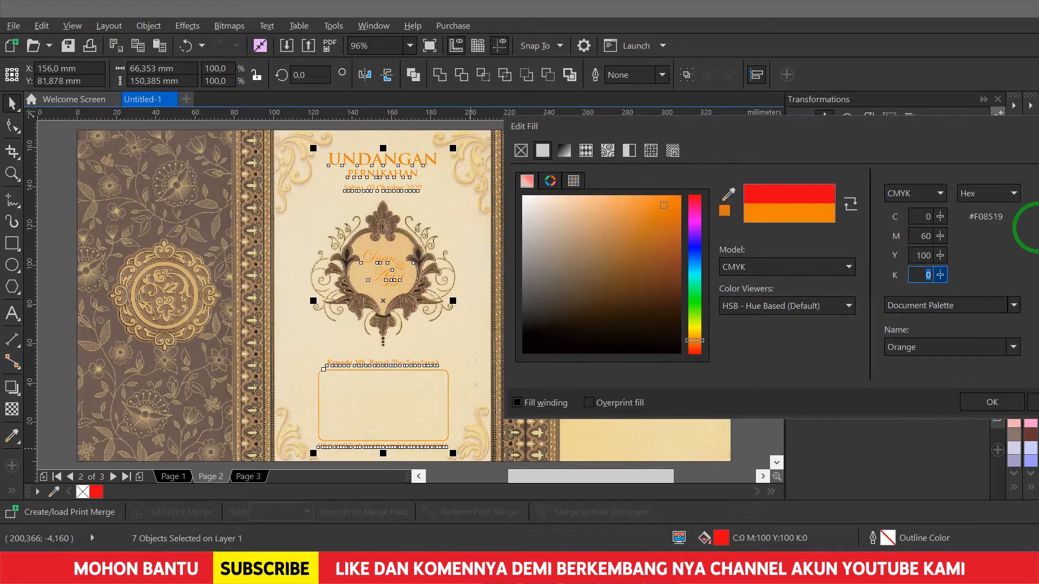
text(40)
key(Tab)
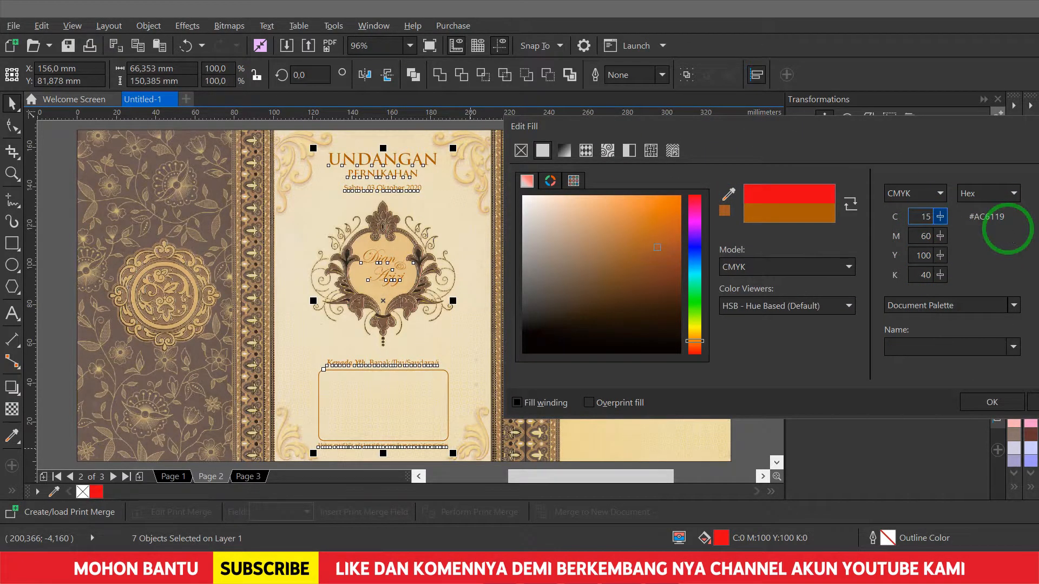
click(980, 405)
click(419, 192)
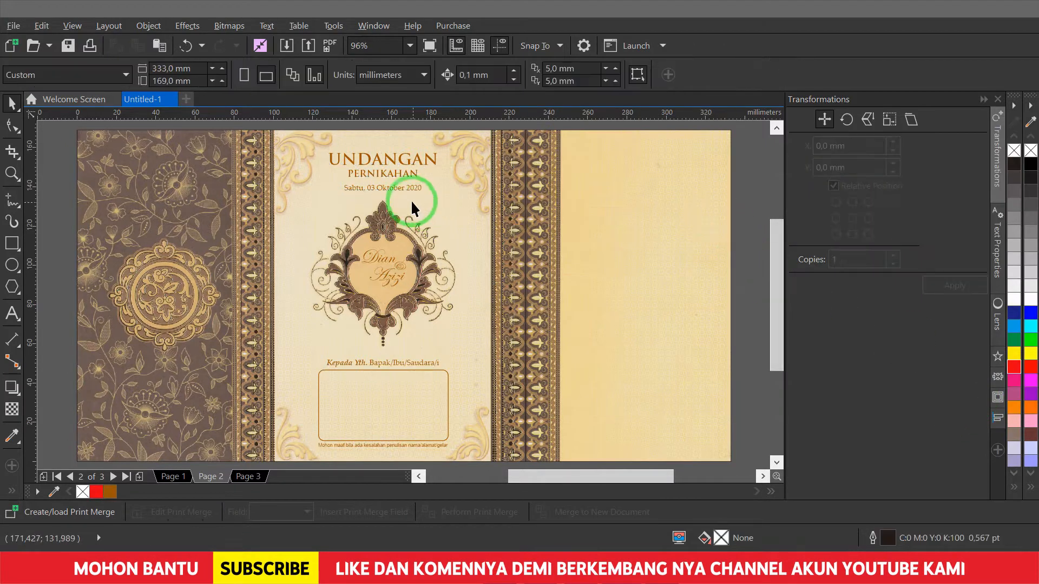
- Copy the date line onto the right panel and edit it into the parents' names
drag(627, 160, 686, 171)
scroll(508, 137, up, 3)
drag(394, 274, 380, 264)
key(F8)
text(Bapak Tawi)
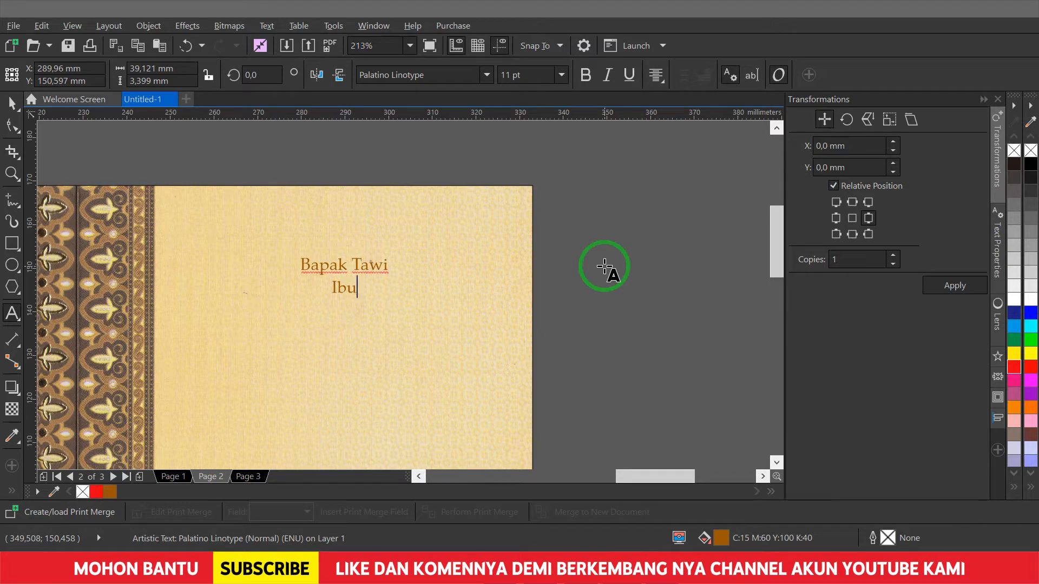
key(ctrl+space)
drag(344, 276, 370, 334)
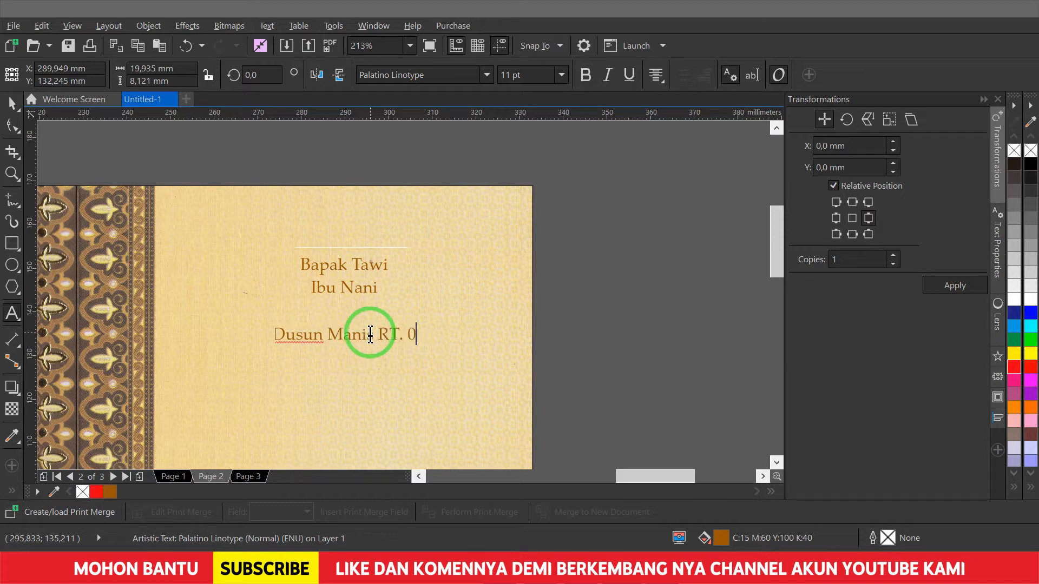
key(Return)
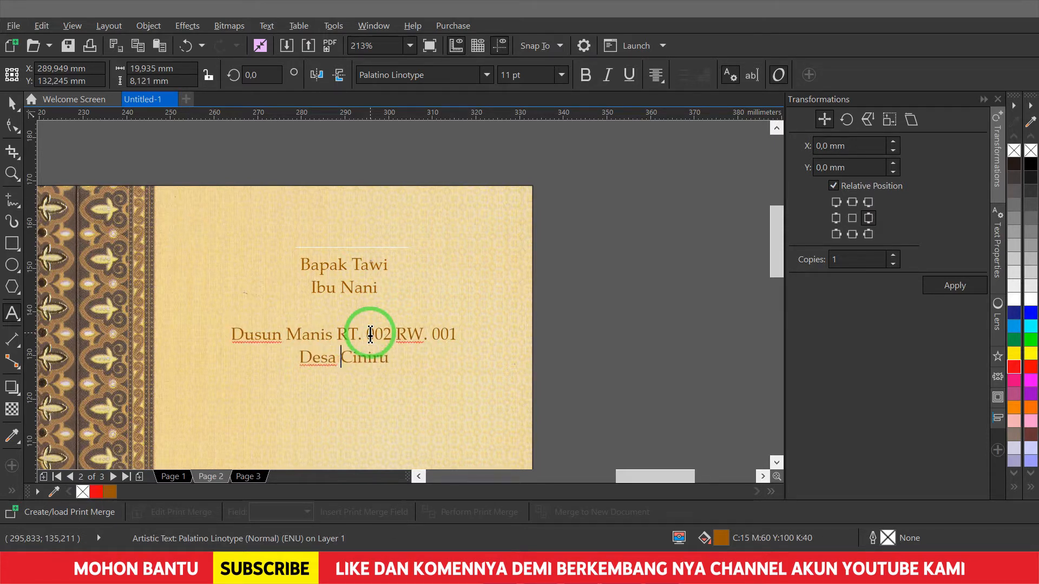
key(Return)
key(ctrl+space)
- Make the parents' names bold at 14 pt
click(378, 262)
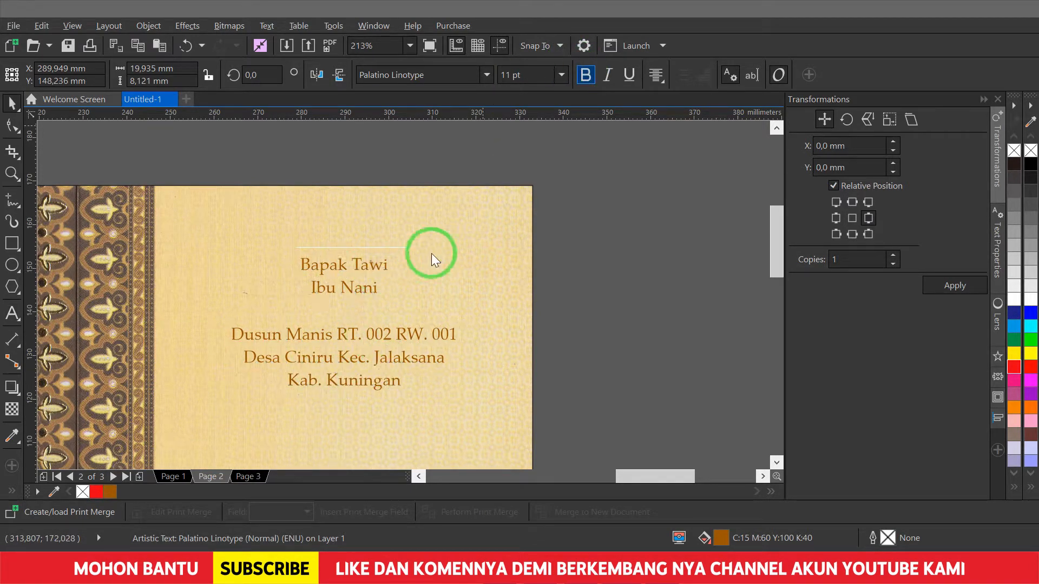
key(ctrl+b)
scroll(395, 320, up, 2)
key(ctrl+KP_8)
key(ctrl+KP_8)
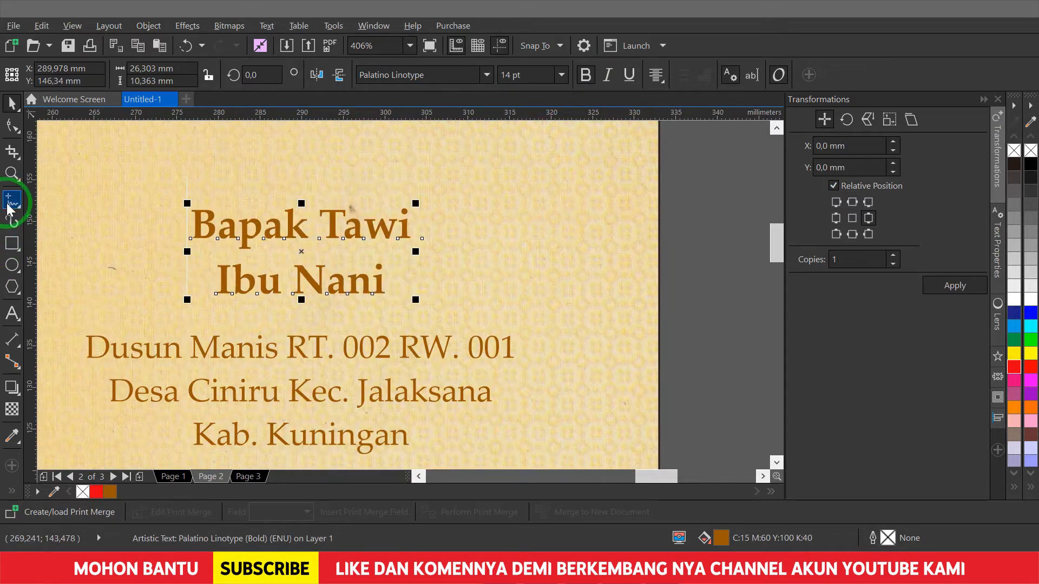
- Draw a horizontal divider between names and address, copying the brown fill from the address text
click(9, 207)
mouse_move(77, 317)
mouse_down()
mouse_move(599, 339)
mouse_move(519, 317)
mouse_up()
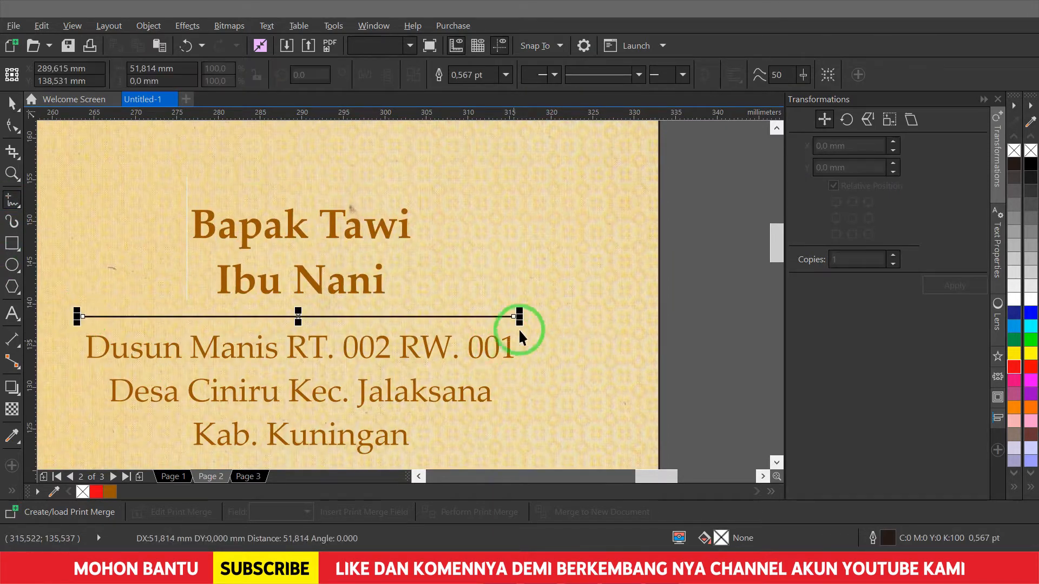
click(505, 75)
click(491, 133)
key(ctrl+shift+a)
click(394, 261)
key(Return)
click(496, 336)
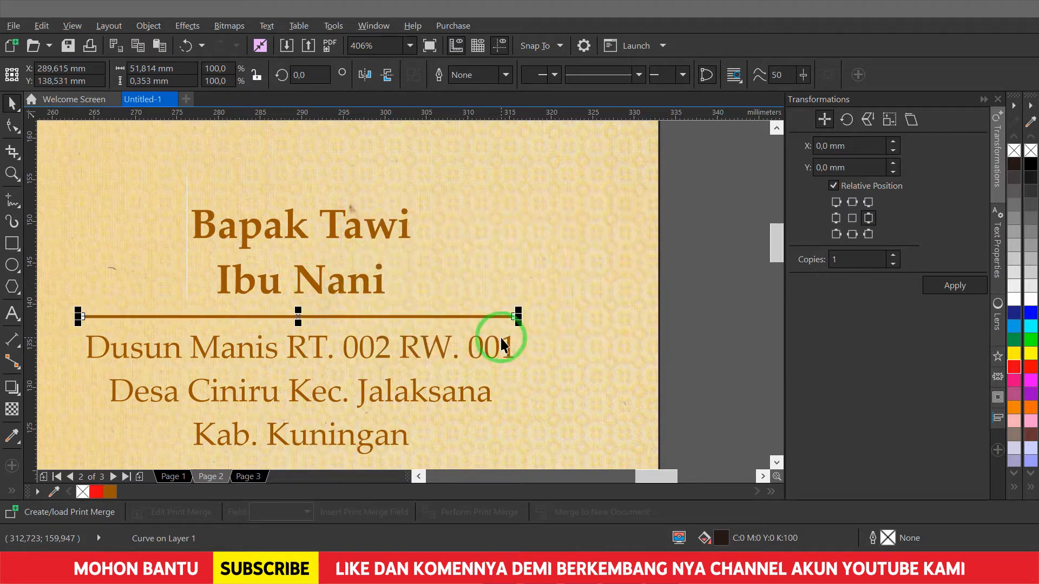
shift+click(496, 336)
- Check the back panel layout across the spread, then go to page 1
click(545, 230)
key(F3)
key(F2)
drag(363, 139, 502, 243)
drag(681, 178, 127, 434)
key(F4)
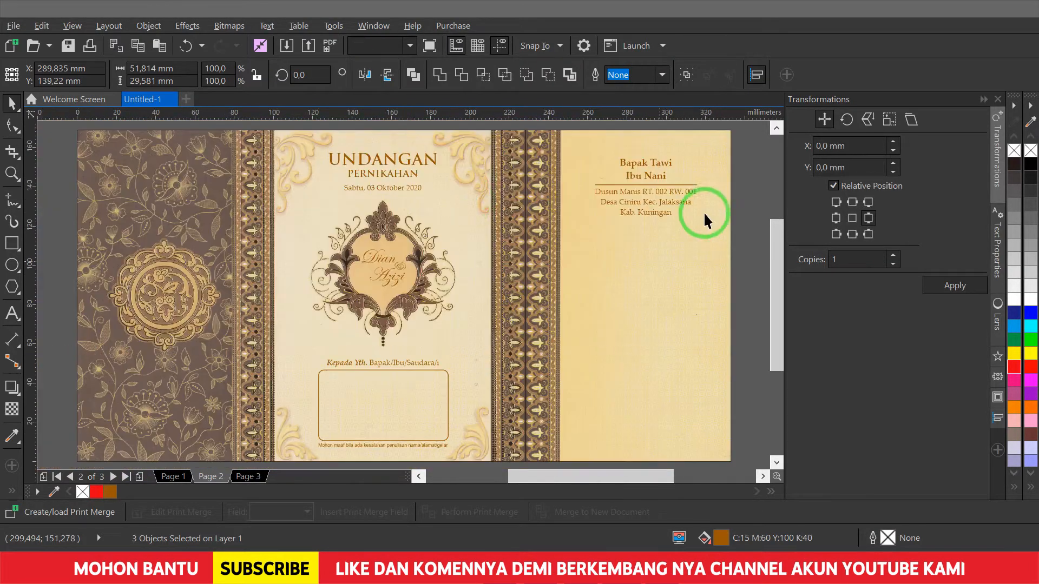
click(756, 201)
click(173, 477)
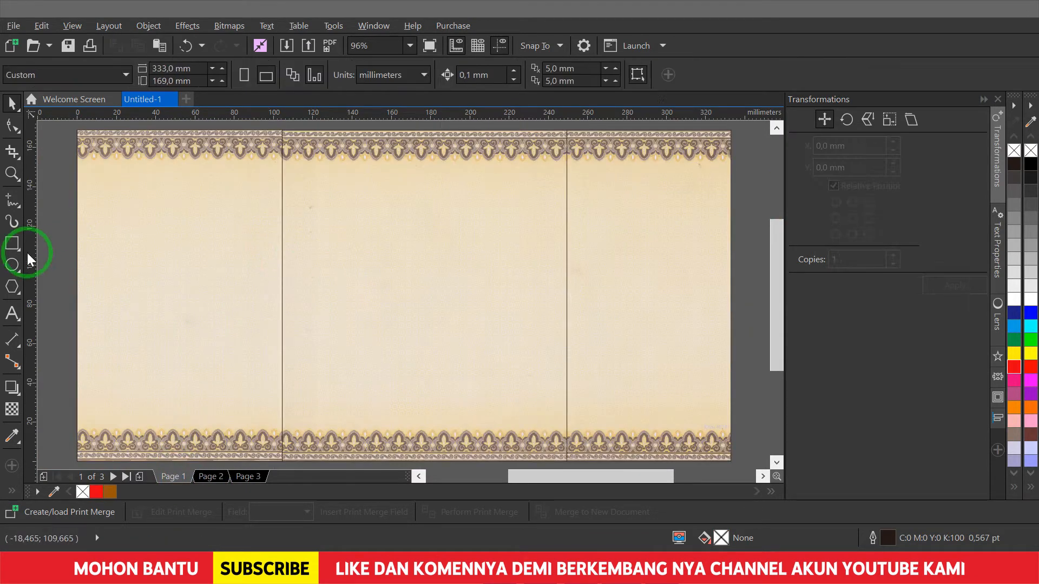
- Zoom into page 1's left panel and type the verse beginning 'Maha Suci Allah'
key(F2)
drag(58, 146, 324, 306)
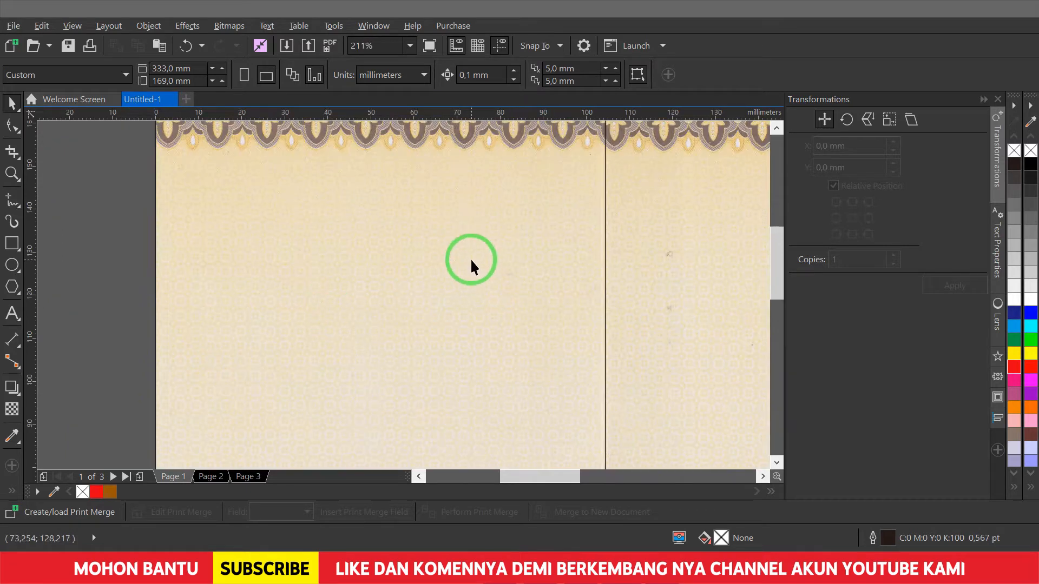
key(F8)
click(269, 256)
text(Maha Suci Allah)
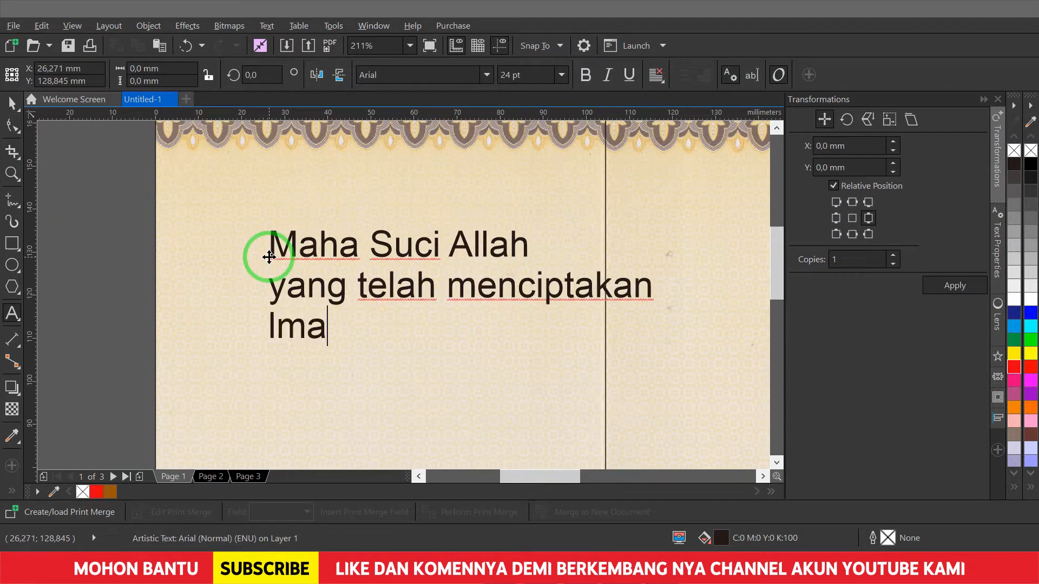
key(BackSpace)
key(BackSpace)
key(BackSpace)
key(BackSpace)
key(BackSpace)
key(BackSpace)
key(BackSpace)
key(BackSpace)
key(BackSpace)
key(BackSpace)
text(makhluk-Nya)
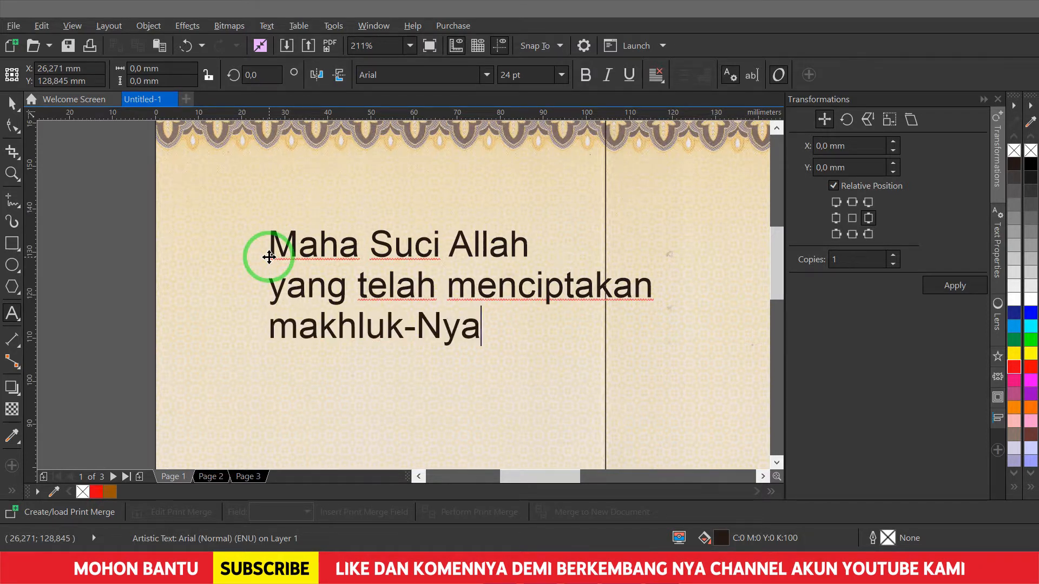
text(ng-pasangan)
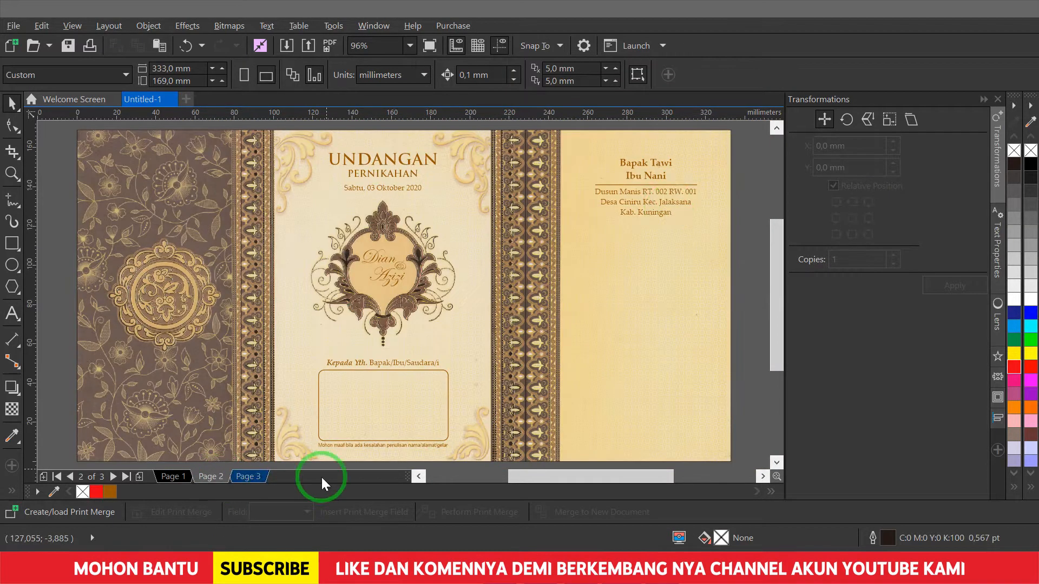
- Copy the address text's brown fill and Palatino Linotype text properties onto the verse
click(667, 203)
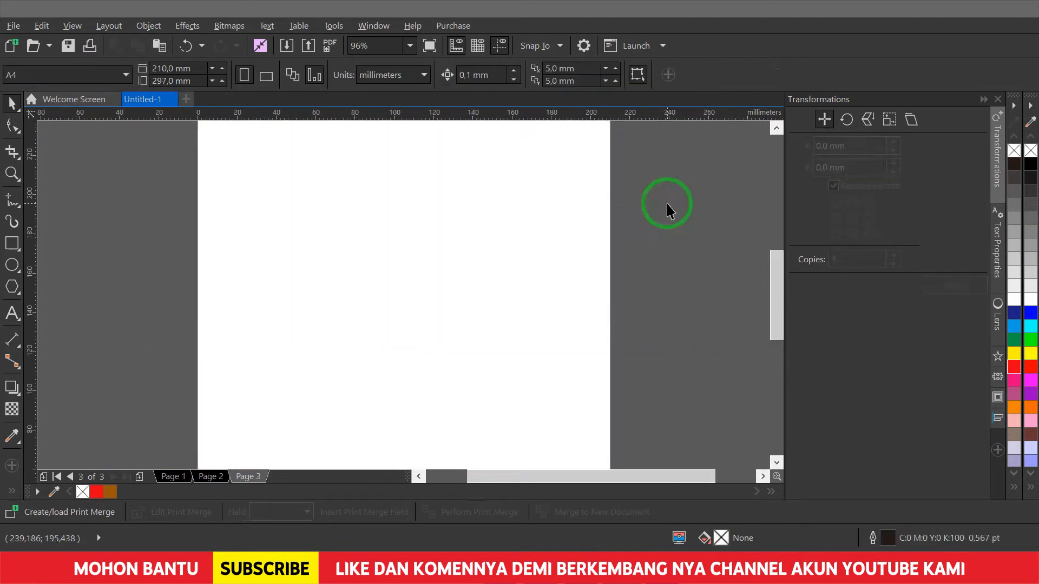
key(ctrl+v)
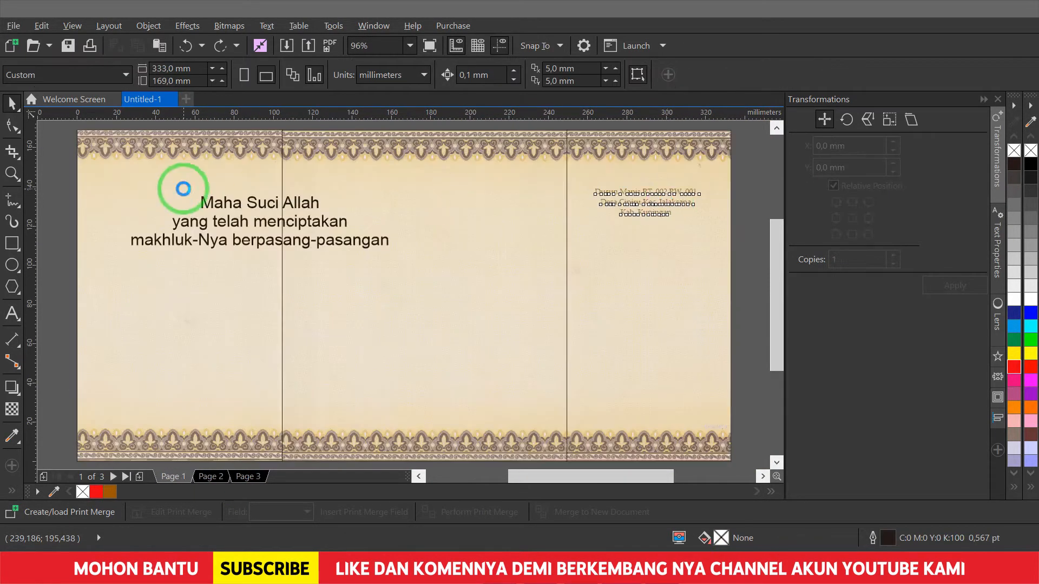
click(267, 209)
key(alt+e)
key(m)
key(Return)
click(651, 191)
key(alt+e)
key(m)
click(414, 280)
key(Return)
click(682, 184)
- Nudge the verse higher and continue its fourth line ending 'putra-putri kami :'
click(205, 203)
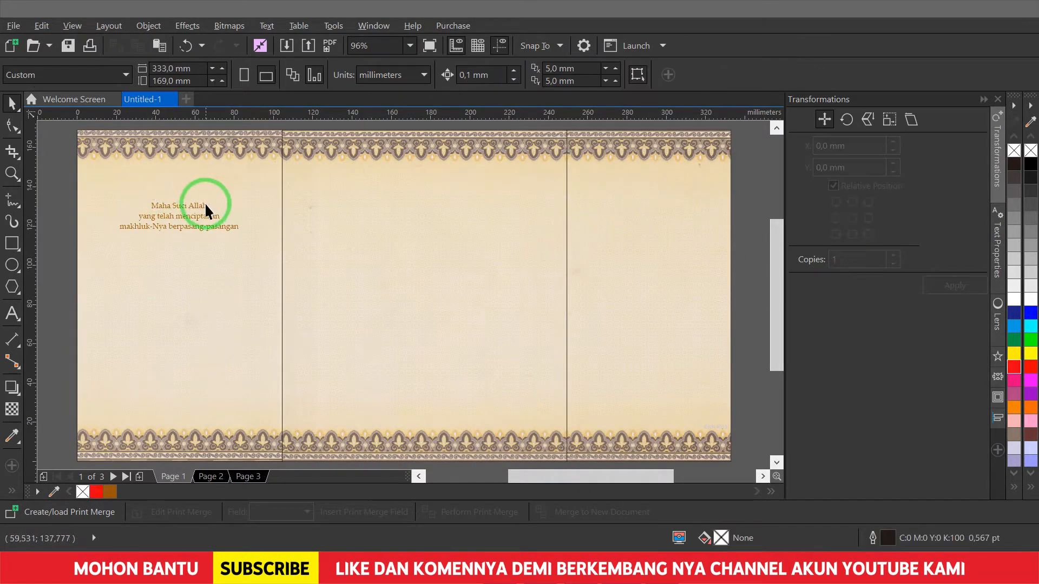
mouse_move(205, 202)
mouse_down()
mouse_move(204, 186)
mouse_move(216, 186)
mouse_up()
scroll(70, 149, up, 4)
drag(433, 261, 422, 248)
key(F8)
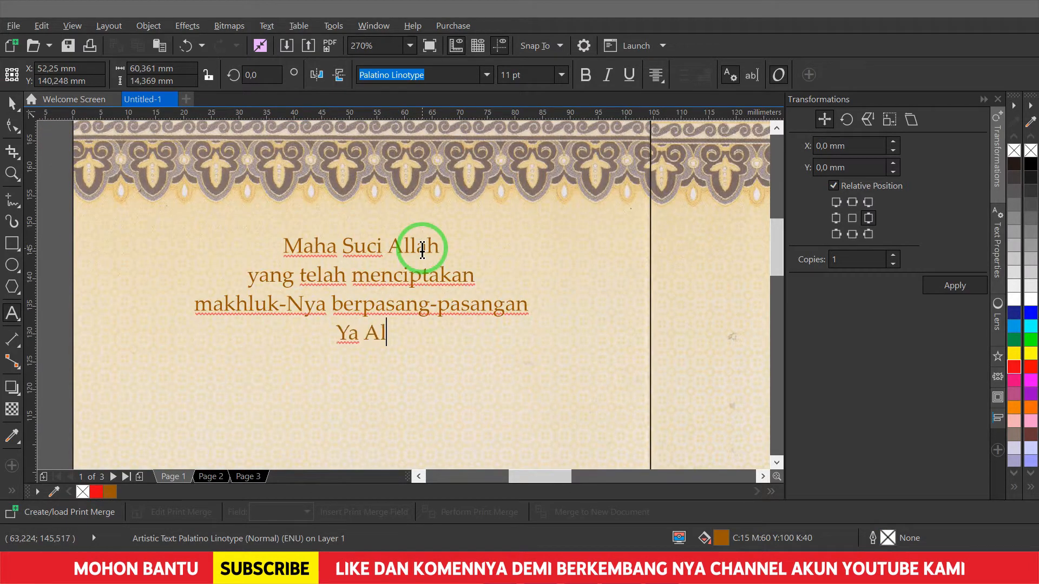
text(nkanlah )
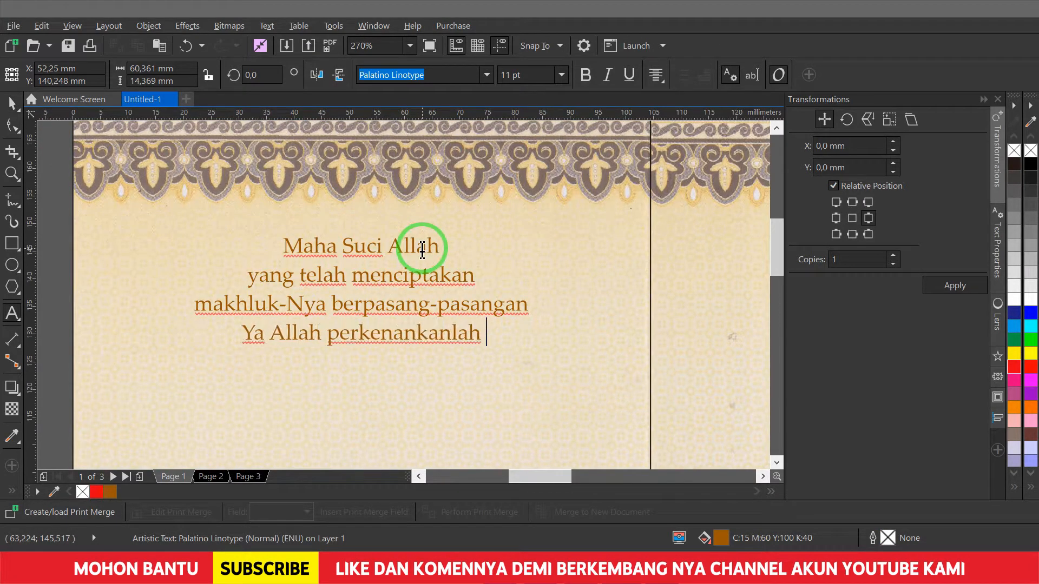
text(putra-put)
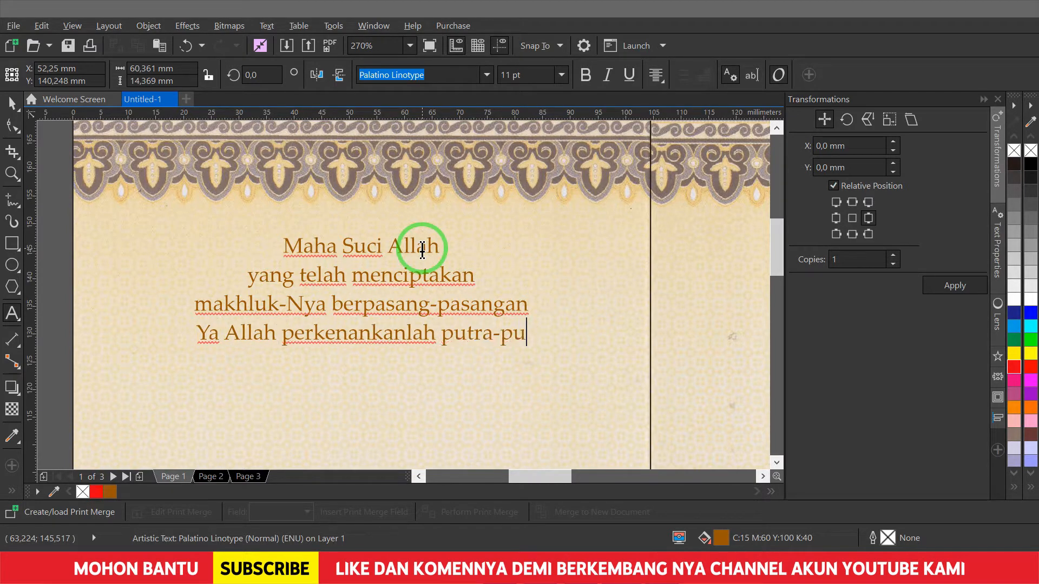
text(ri kami :)
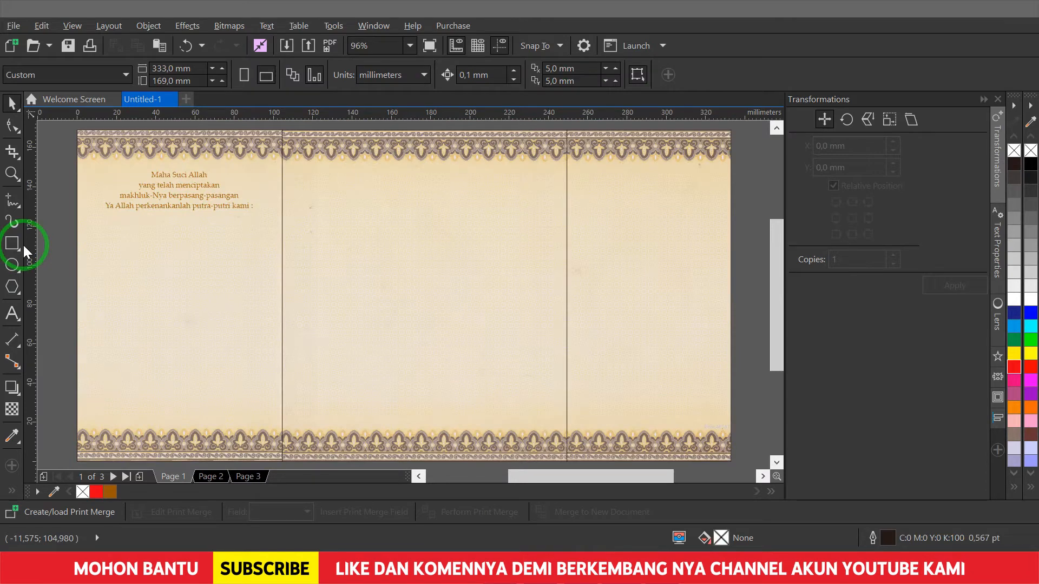
- Copy the verse downward and retype it as the bride's name in large Edwardian Script ITC
drag(201, 197, 201, 276)
right_click(201, 276)
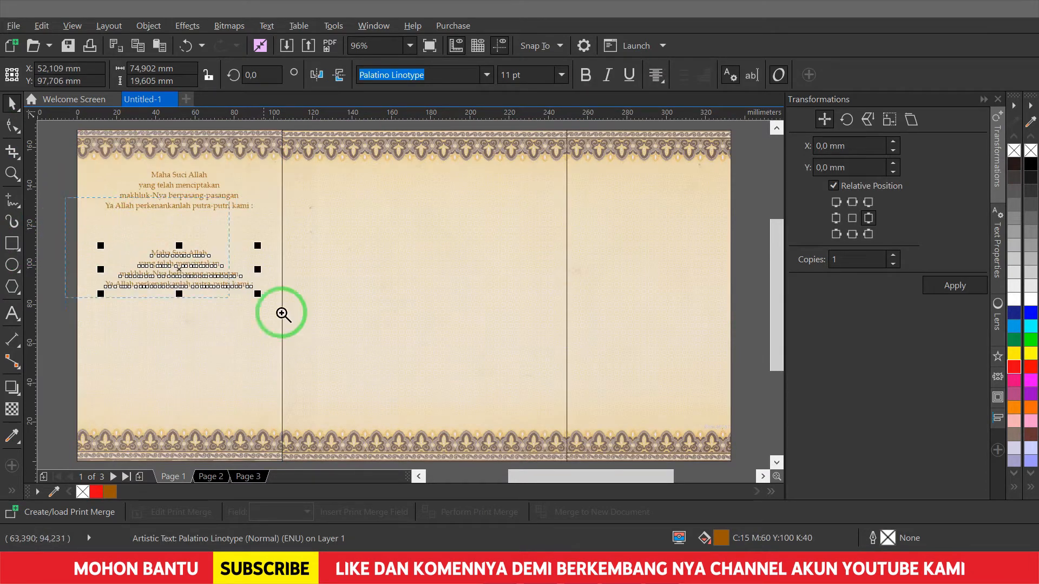
click(356, 339)
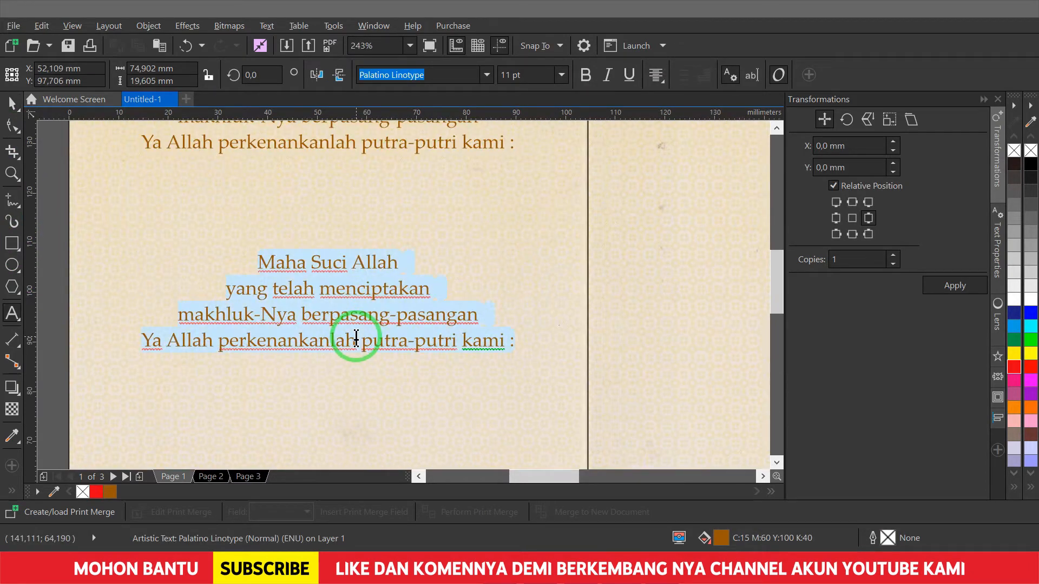
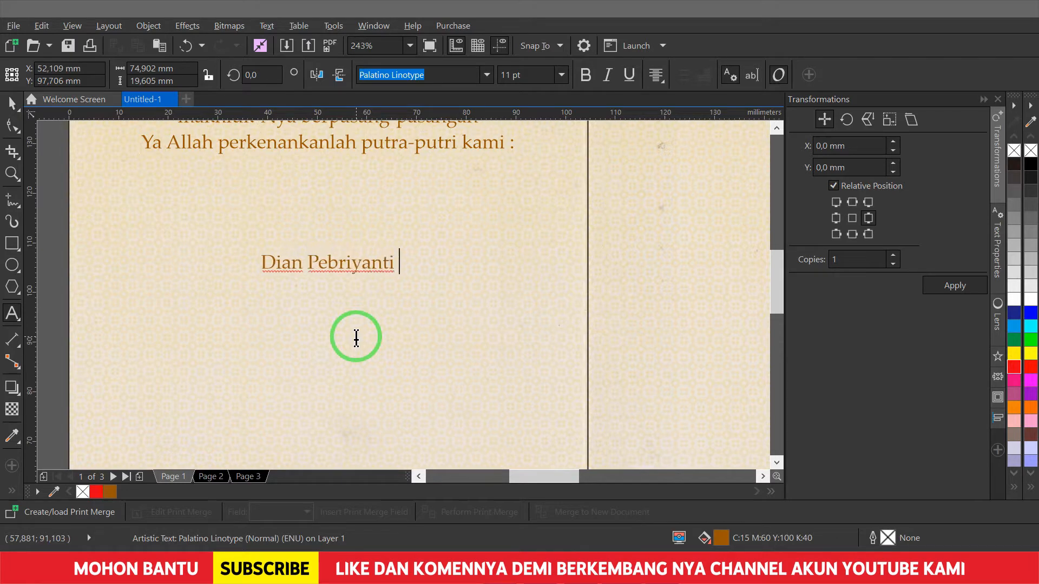
click(487, 75)
click(476, 142)
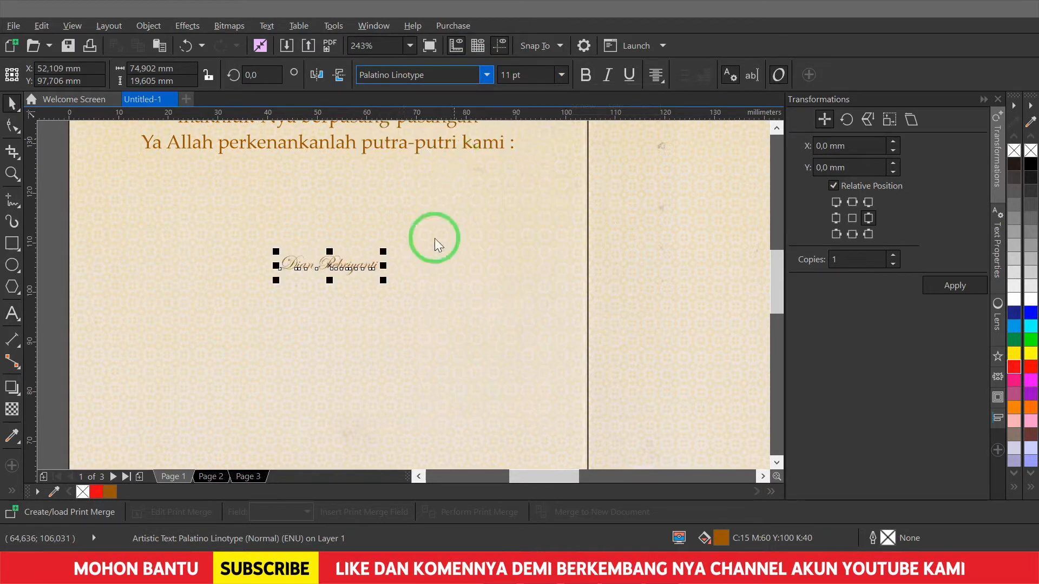
drag(478, 212, 480, 211)
key(F4)
key(Escape)
- Add a copied line below the name stating she is her parents' third daughter ('Putri ketiga dari ...')
key(F2)
drag(140, 181, 371, 308)
drag(346, 151, 347, 343)
right_click(347, 344)
key(F8)
key(ctrl+a)
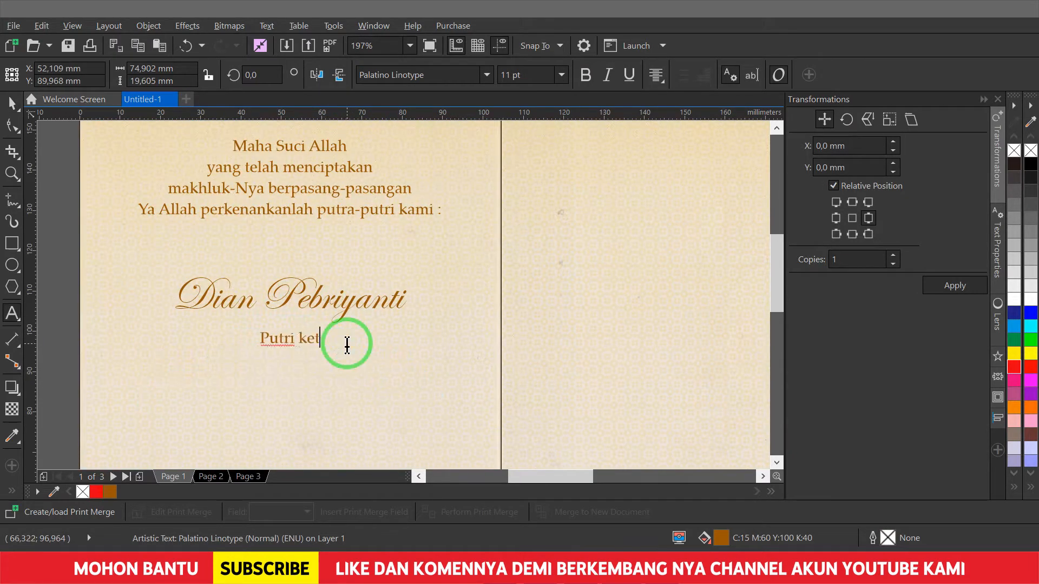
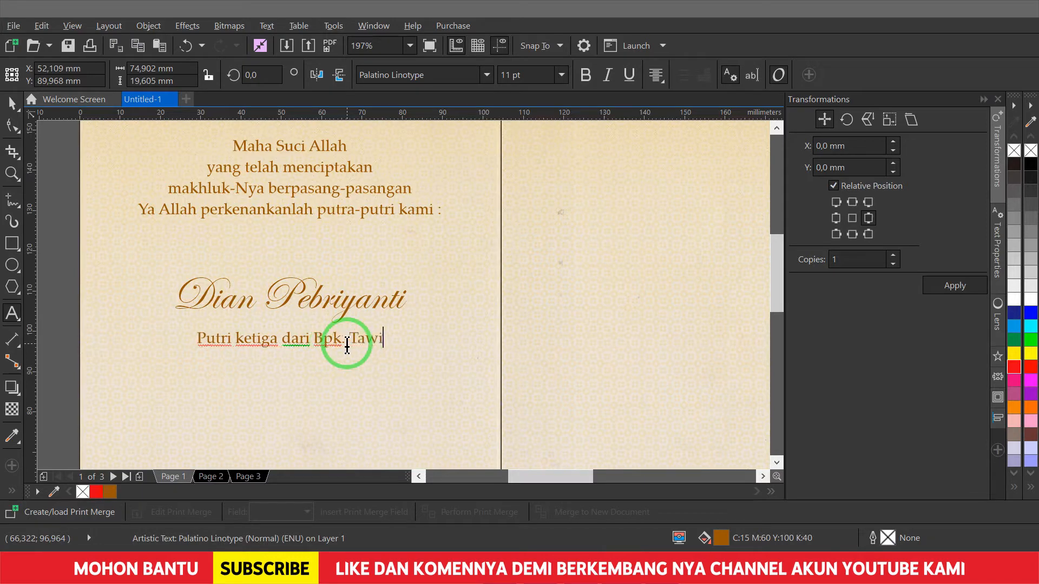
key(ctrl+space)
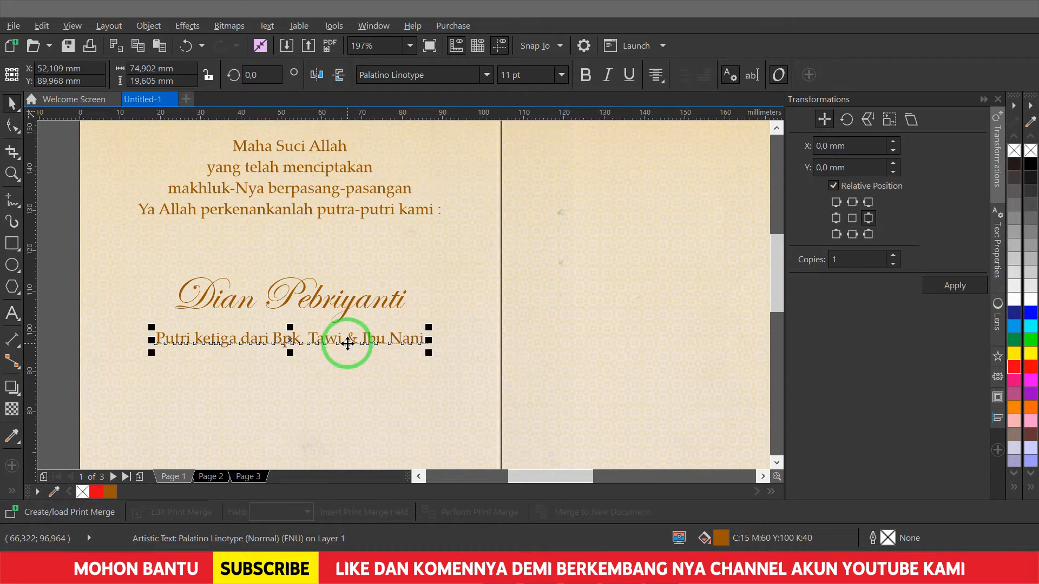
scroll(427, 368, up, 3)
scroll(428, 369, down, 1)
scroll(411, 216, down, 3)
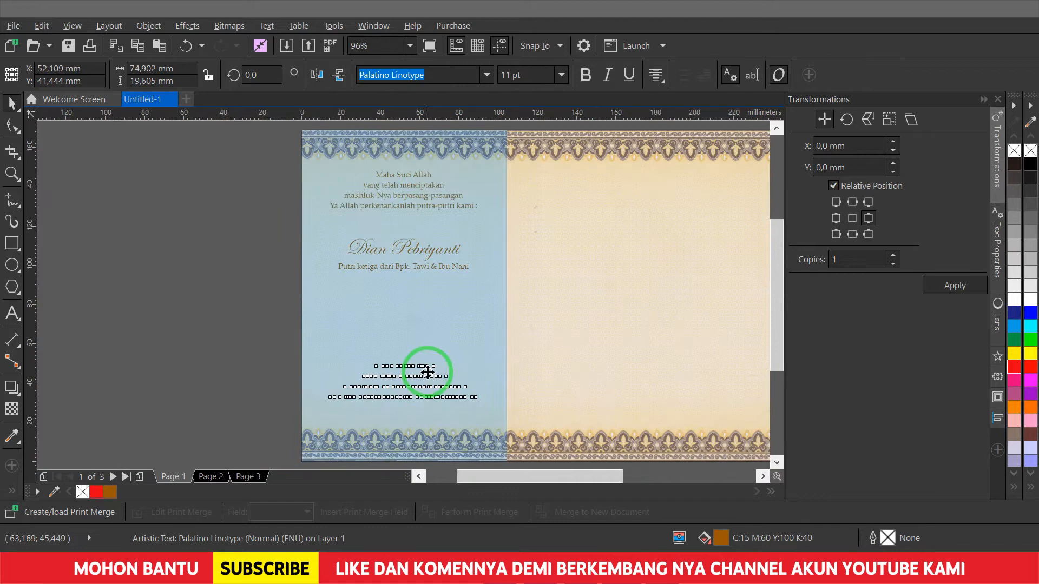
- Finish the closing 'Untuk mengikuti sunnah Rasul-Mu' verse and move it lower on the panel
text(Uni)
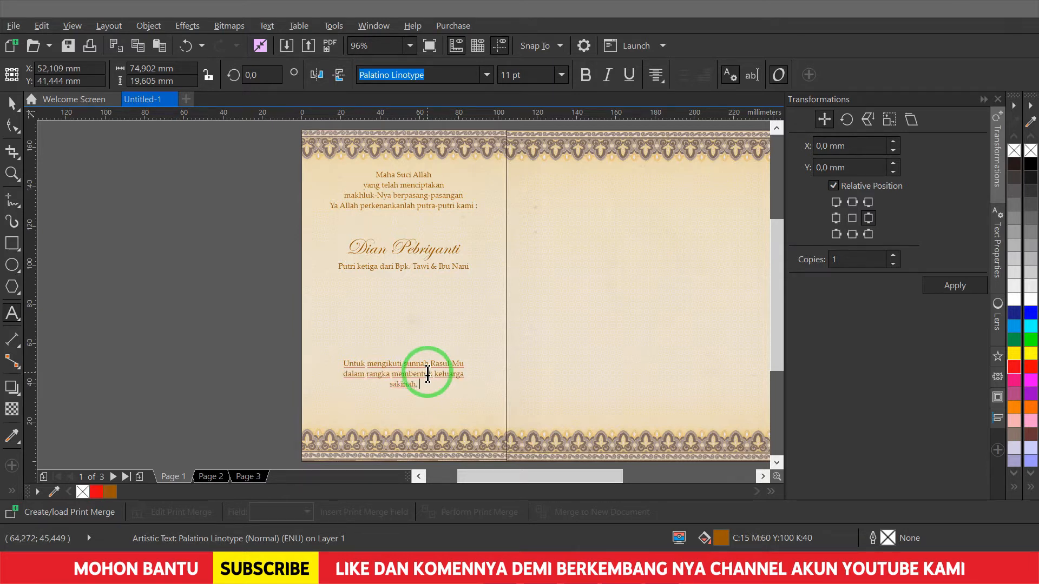
text(ah)
key(ctrl+space)
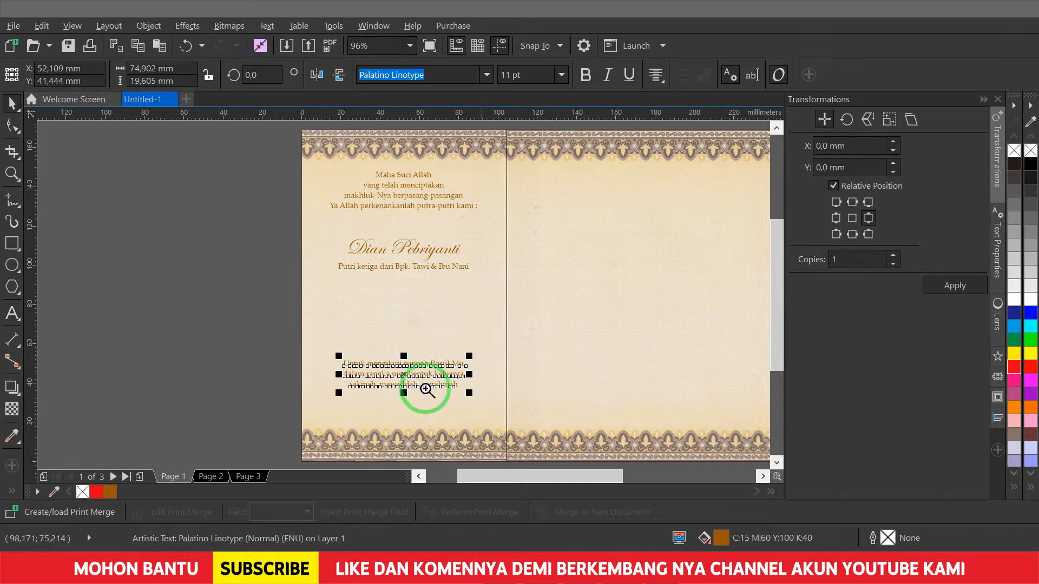
drag(560, 462, 575, 461)
drag(499, 211, 492, 283)
key(F4)
- Duplicate the bride's name and parents' lines further down, with 'dengan' placed between the names
drag(70, 228, 274, 294)
drag(233, 248, 204, 290)
right_click(204, 289)
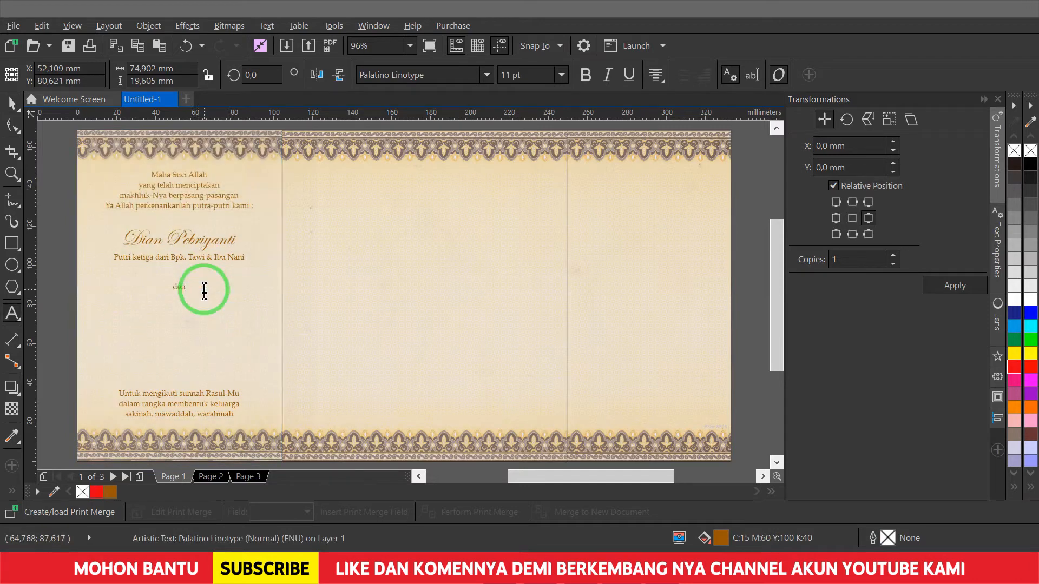
drag(68, 223, 261, 273)
drag(223, 239, 225, 327)
right_click(225, 327)
key(F2)
drag(52, 237, 311, 377)
drag(415, 245, 416, 257)
- Retype the lower copies as the groom's script name and his parents' line
double_click(453, 345)
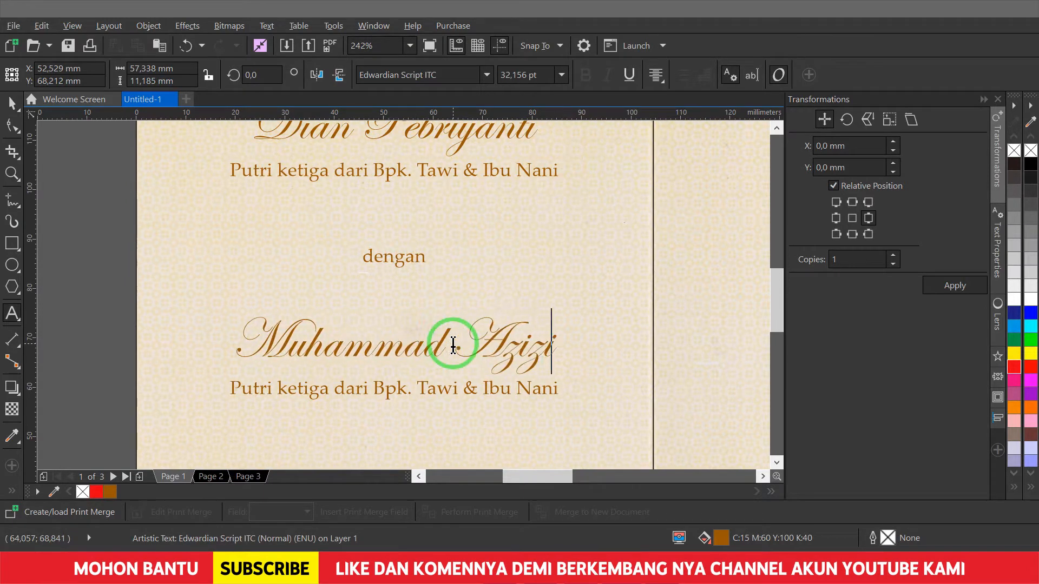
key(Escape)
double_click(511, 390)
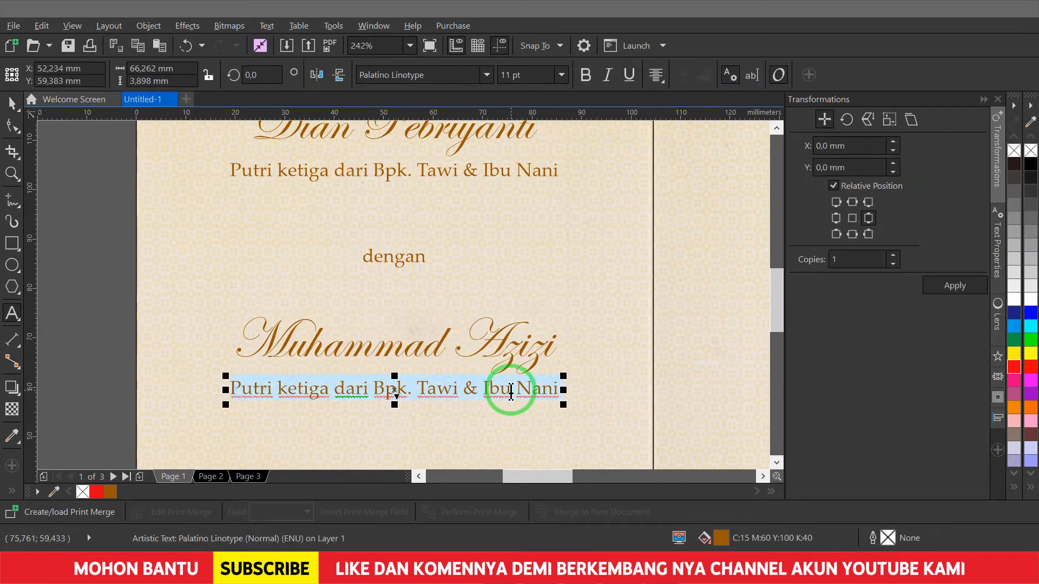
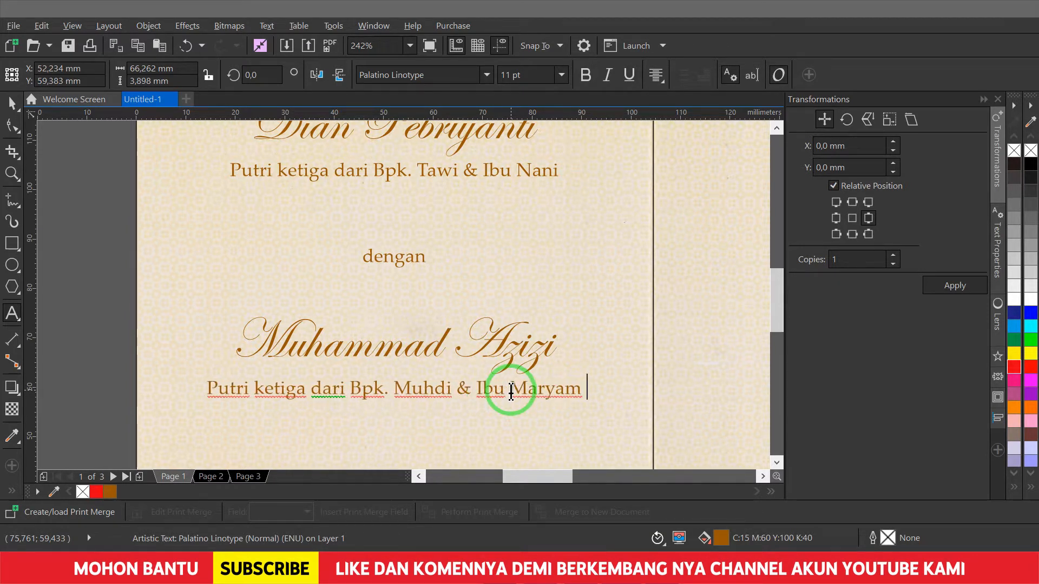
- Duplicate the verse text block into the top of the middle panel, ready to replace its text
key(ctrl+space)
key(F4)
drag(179, 195, 417, 195)
shift+click(472, 243)
key(c)
key(Escape)
key(F2)
drag(265, 150, 559, 238)
click(479, 260)
key(ctrl+a)
- Type the invitation lines, from 'Wabarakatuh dan ridho Allah SWT,' to the closing 'Wassalamu'alaikum Warahmatullahi Wabarakatuh'
text(Cini)
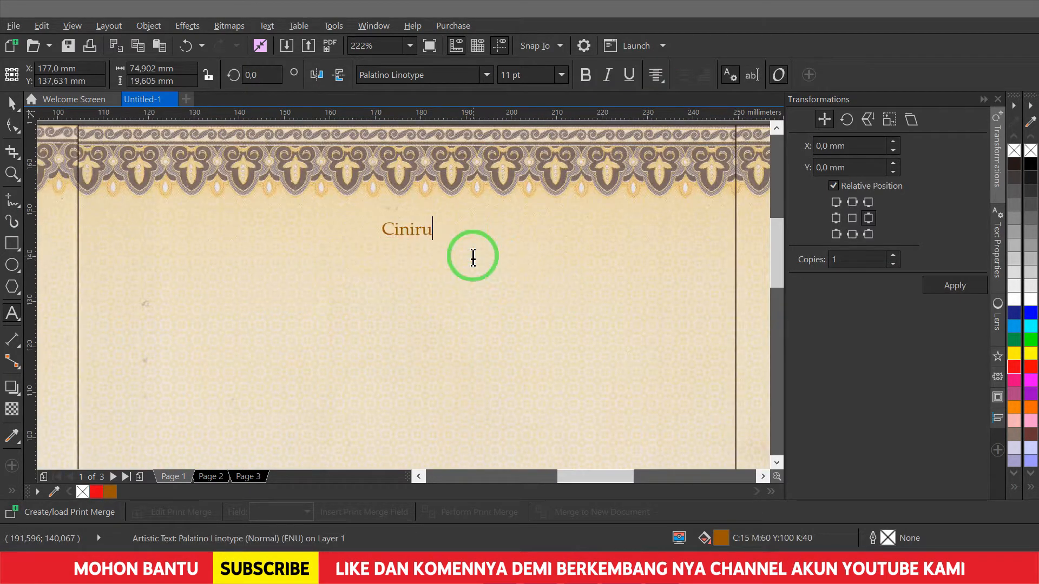
text(rahmatullahi Wabarakatuh dan ridho Allah SWT,)
key(Return)
text(kami bermaksud menyelenggarakan pernikahan putra-putri kami,)
key(Return)
text(yang Insya Allah akan dilaksanakan)
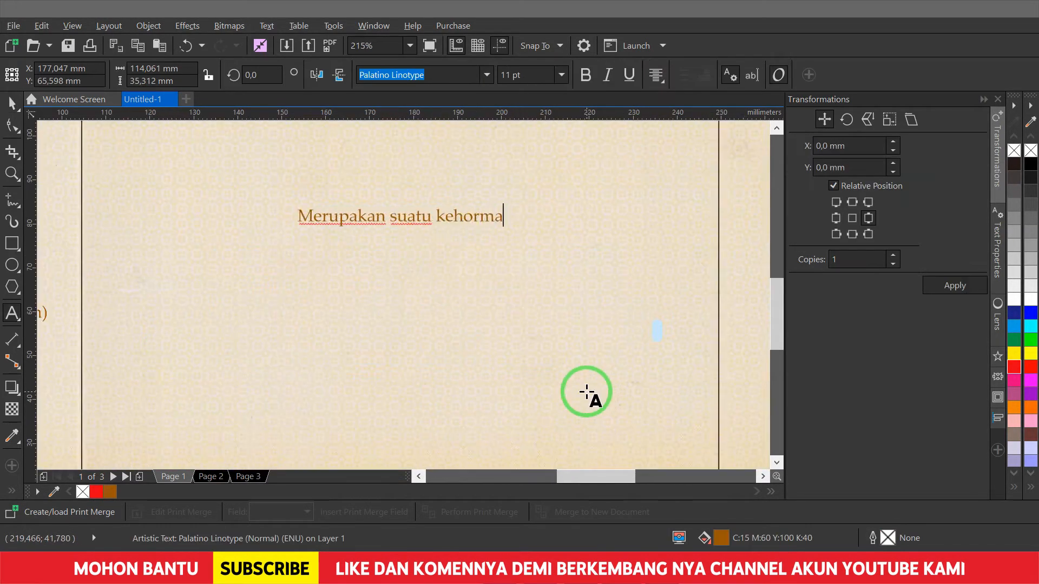
text(tan dan kebahagiaan bagi kami)
key(Return)
text(apabila Bapak/Ibu/Saudara/i berkenan hadir pada waktunya)
key(Return)
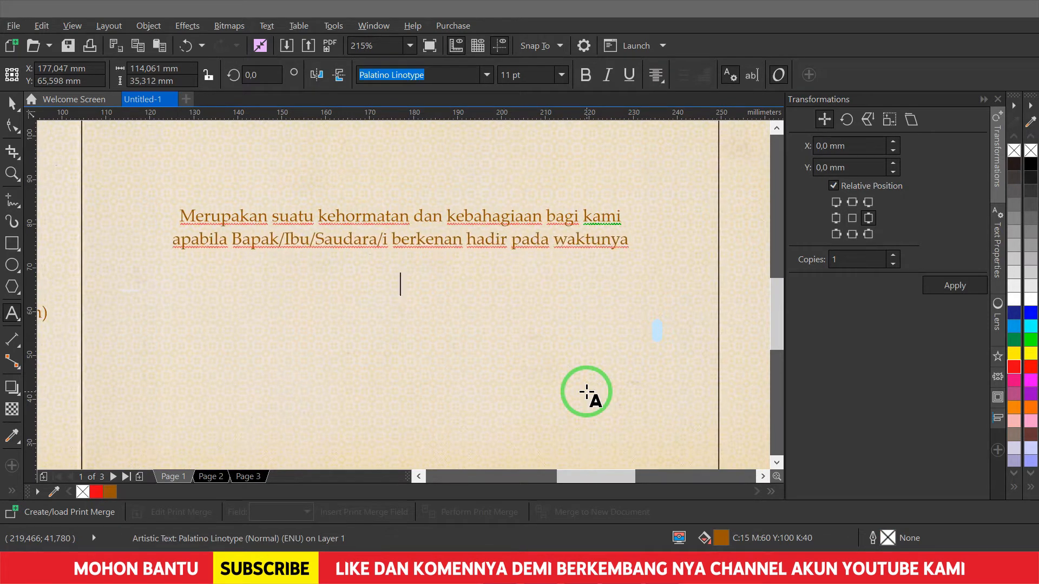
text(nya kami ucapkan terima kasih)
key(Return)
text(Wassalamu'alaikum Warahmatullahi Wabarakatuh)
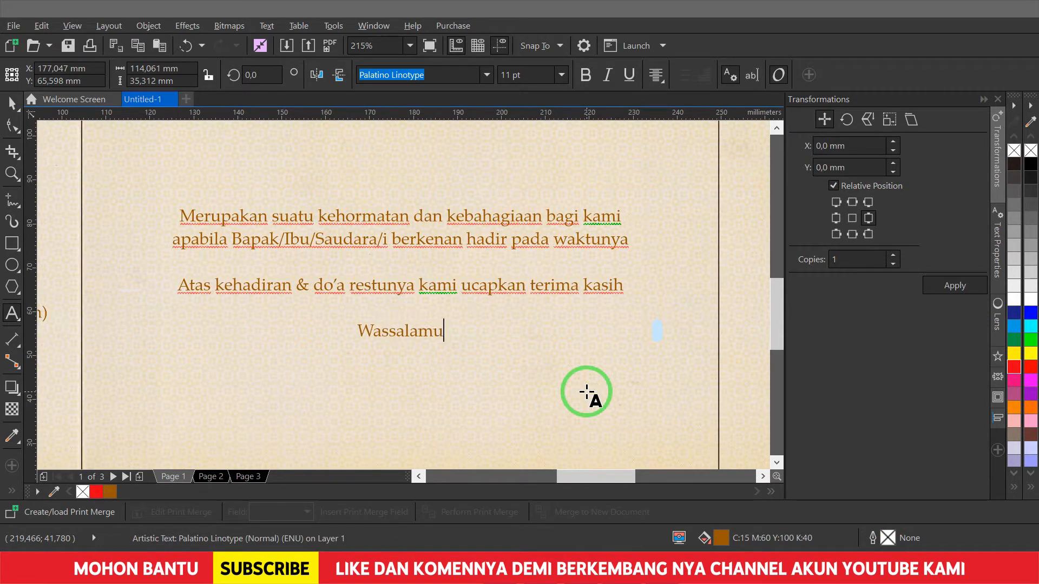
- Set the family names in bold Palatino and carry a copy of the text to the right panel
key(shift+Home)
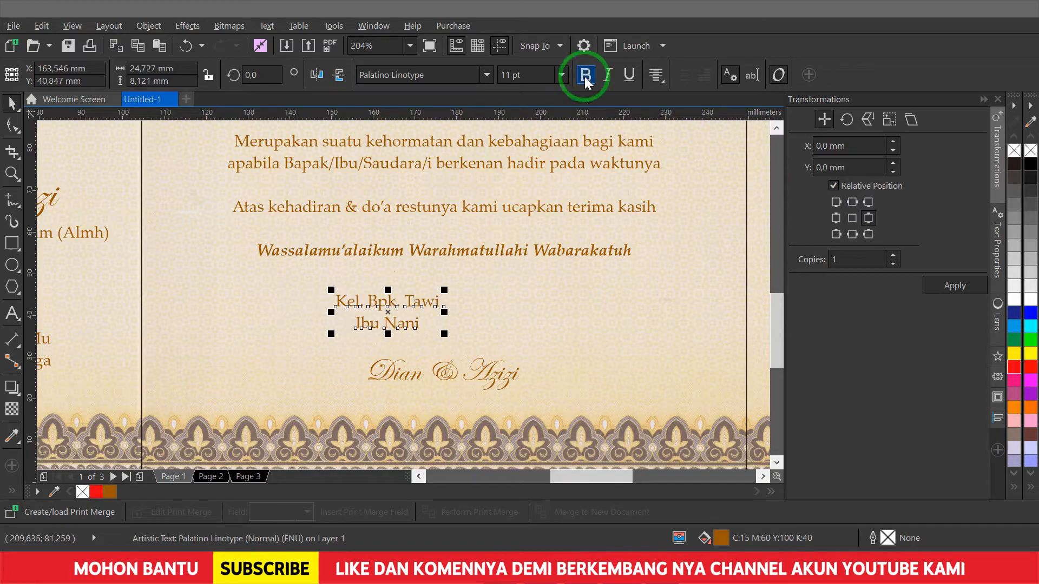
click(585, 75)
click(535, 301)
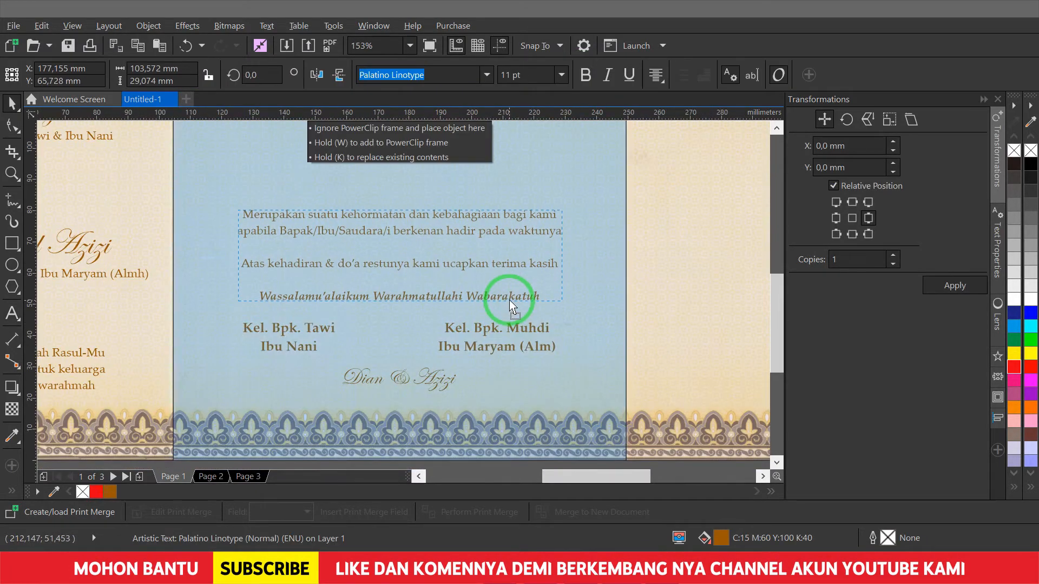
drag(509, 300, 638, 181)
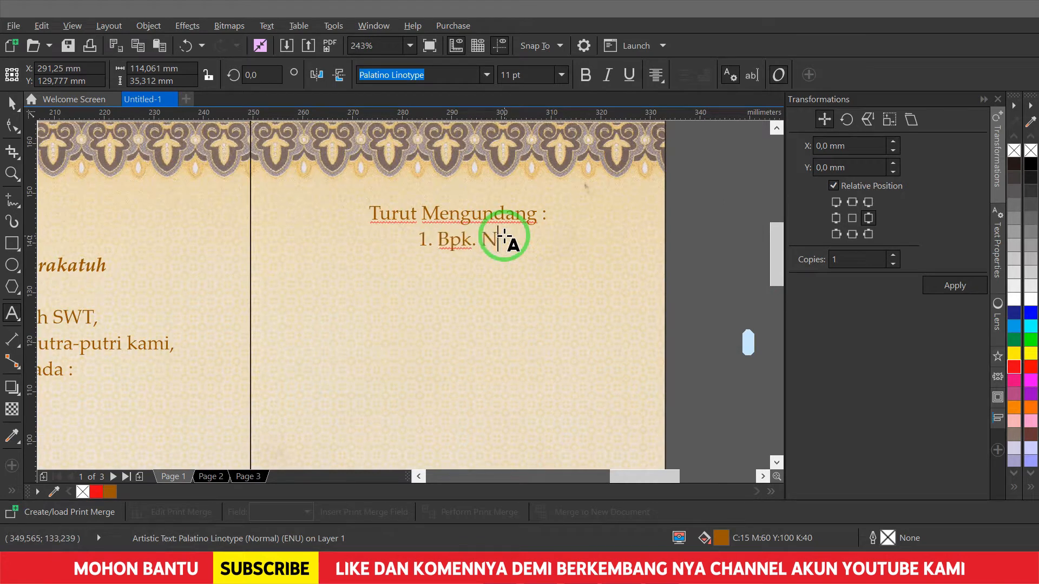
- Type the numbered co-inviters: Kepala Desa Ciniru, Ketua BPD Desa Ciniru, 'All Crew Perangkat Desa Ciniru', '4. Segenap Family'
text(a)
key(Return)
text(( Kepala Desa Ciniru ))
key(Return)
key(Return)
text(( Ketua BPD Desa Ciniru ))
key(Return)
text(3. All Crew Perangkat Desa Ciniru)
key(Return)
text(4. Segenap Family)
- Make the first three co-inviter names bold with Ctrl+B
drag(376, 263, 559, 264)
key(ctrl+b)
drag(370, 315, 565, 315)
key(ctrl+b)
drag(330, 368, 638, 369)
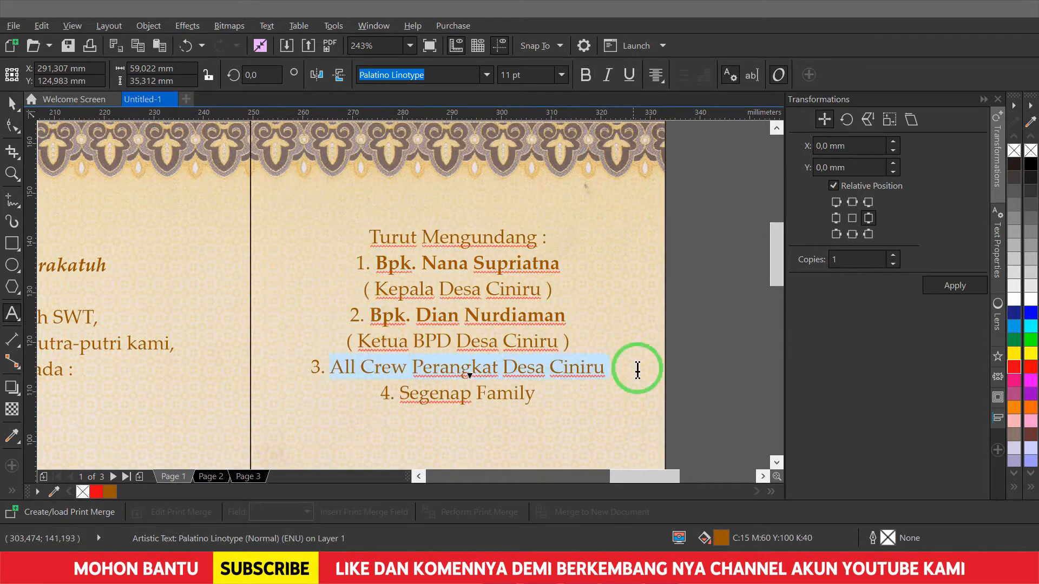
key(Escape)
scroll(521, 313, down, 3)
scroll(730, 441, up, 3)
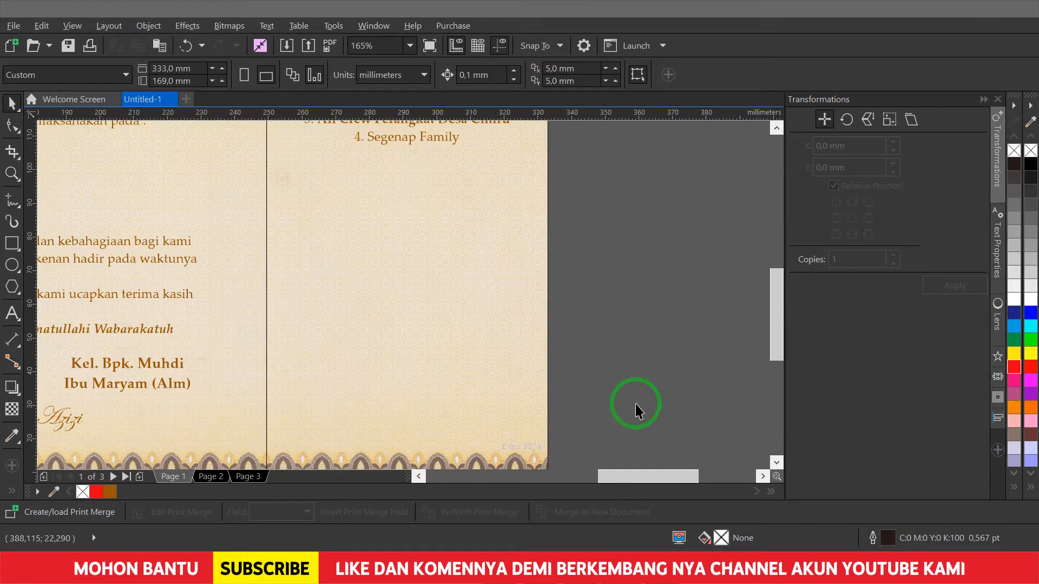
- Draw a thin bar below the list, with a rotated vertical copy and a lower horizontal copy
click(12, 243)
mouse_move(290, 182)
mouse_down()
mouse_move(508, 203)
mouse_move(513, 184)
mouse_move(388, 300)
mouse_move(407, 274)
mouse_up()
click(172, 76)
click(511, 193)
drag(404, 333, 406, 328)
click(472, 190)
drag(473, 190, 481, 246)
- Resize the bars so the side road meets the vertical road, then bottom-align two bars
key(Tab)
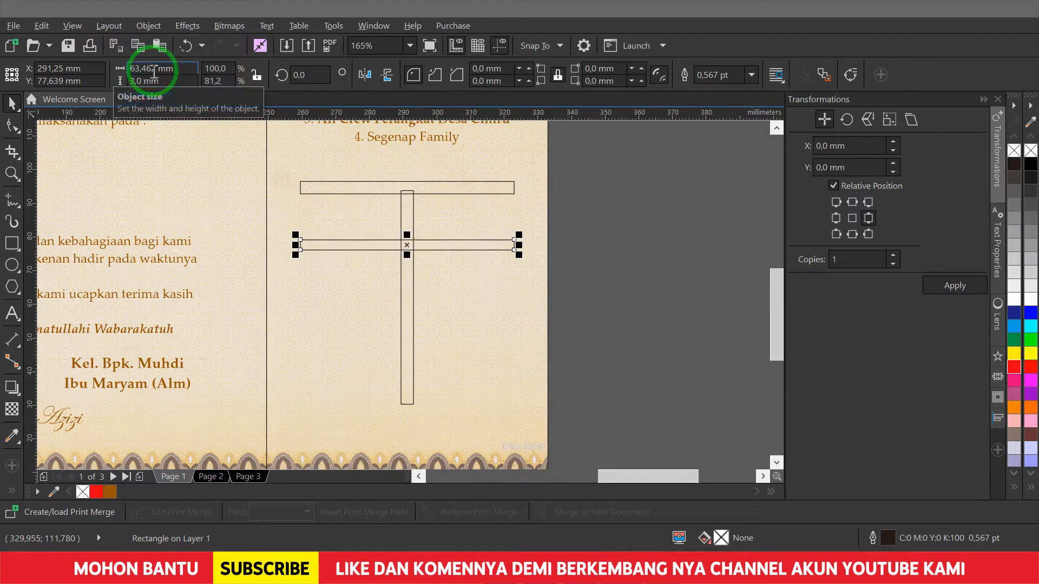
drag(519, 245, 369, 339)
click(407, 364)
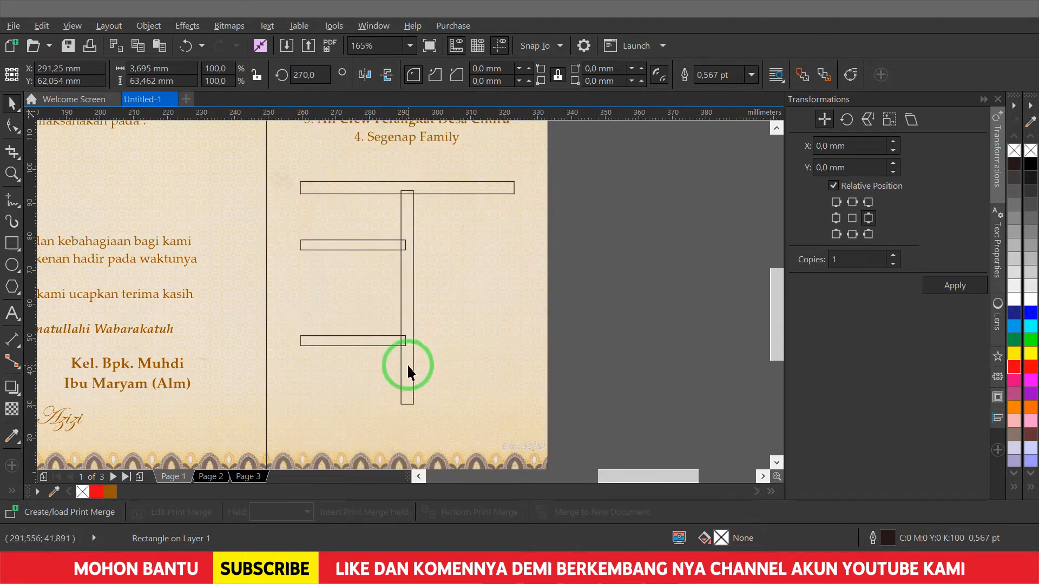
drag(412, 419, 373, 348)
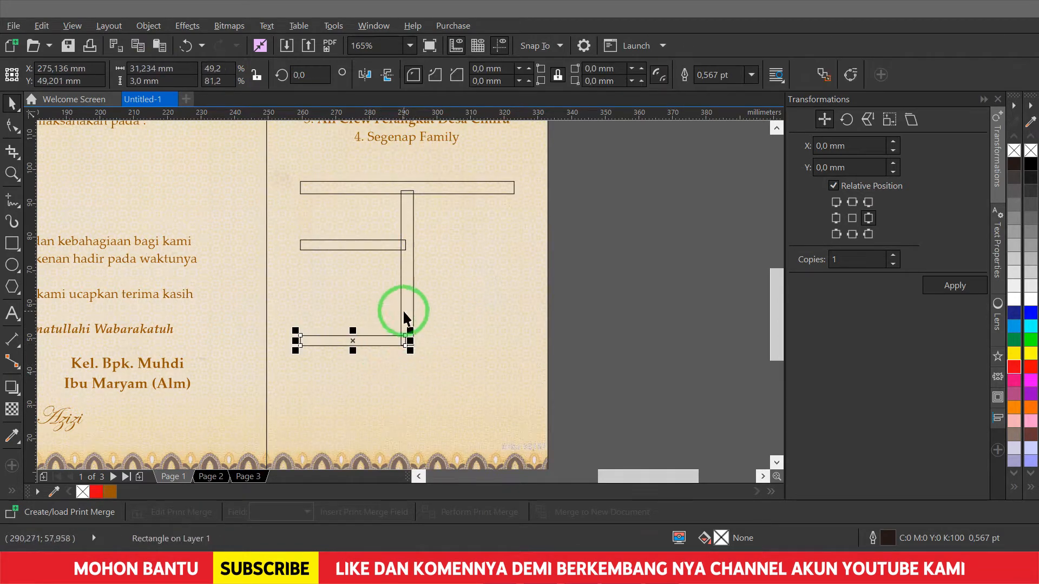
scroll(339, 334, up, 3)
drag(394, 241, 384, 282)
click(343, 221)
shift+click(374, 188)
key(b)
click(654, 338)
- Add a short mirrored piece below the vertical bar and position it within the road map
key(F4)
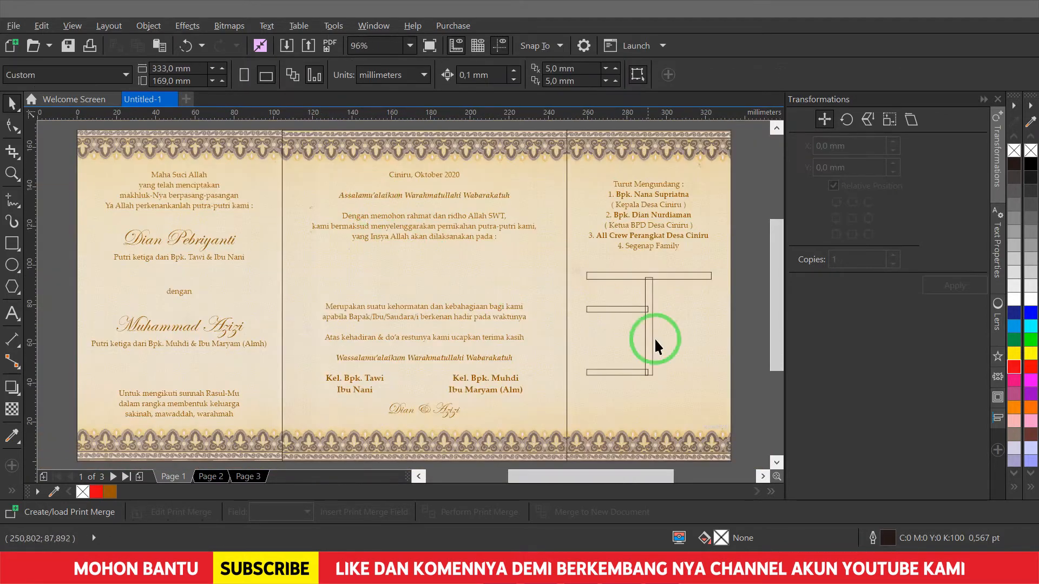
scroll(510, 295, up, 1)
click(380, 153)
drag(383, 151, 394, 350)
scroll(446, 363, up, 2)
drag(304, 275, 333, 337)
key(F4)
click(686, 265)
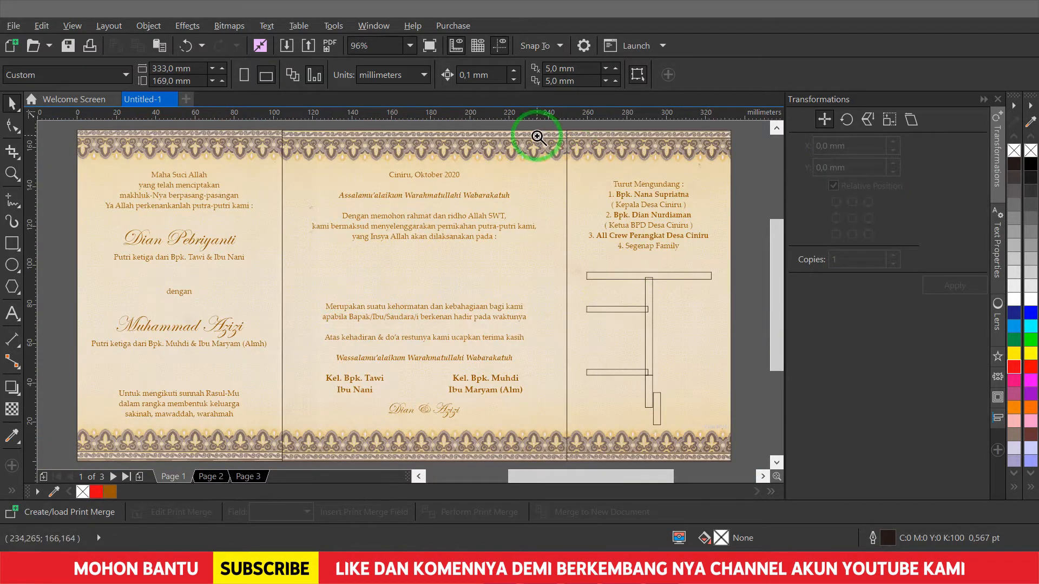
drag(541, 148, 793, 287)
click(382, 208)
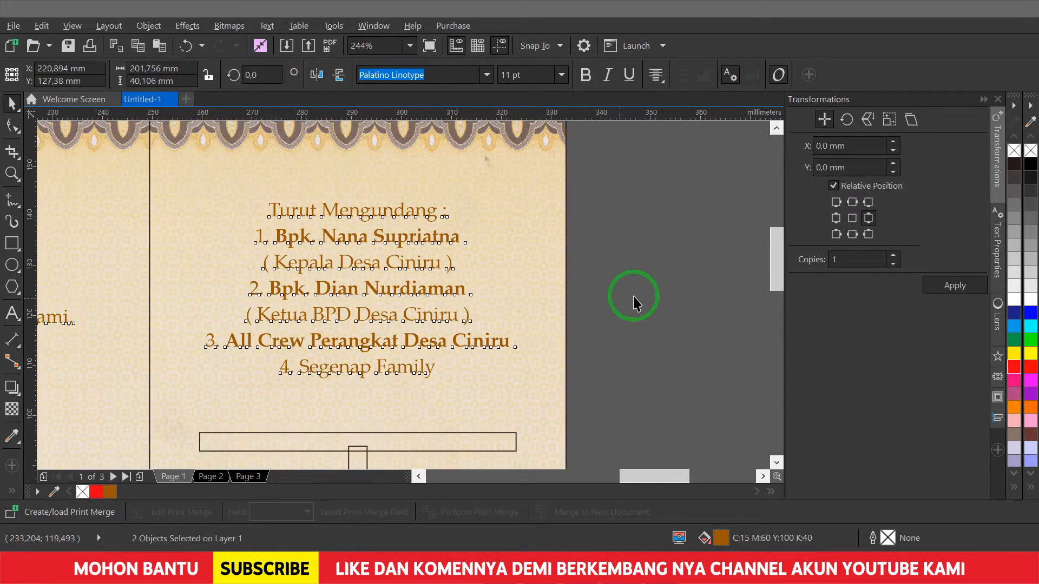
key(F4)
click(647, 309)
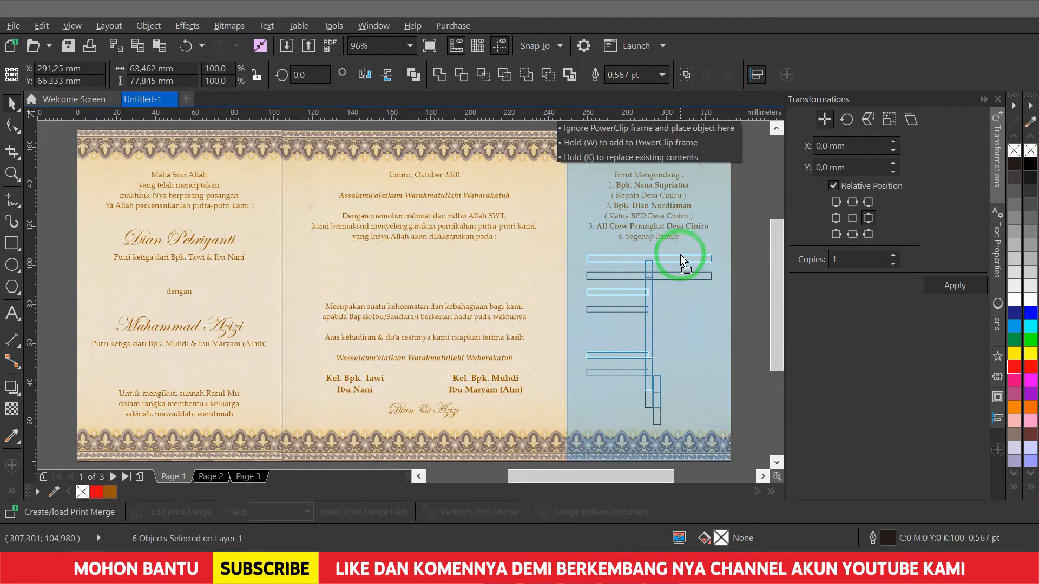
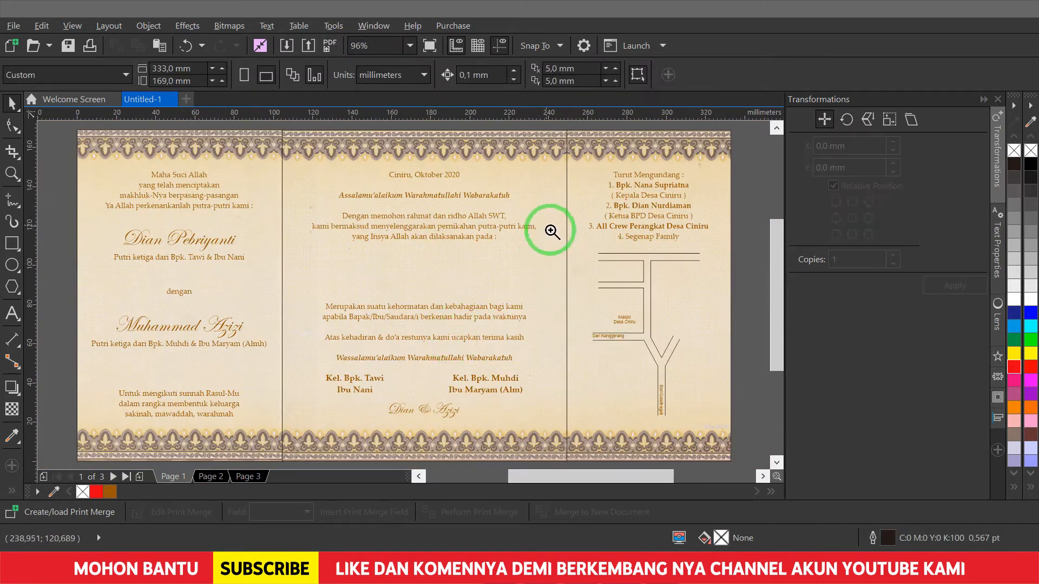
- Select the road-map lines
click(417, 269)
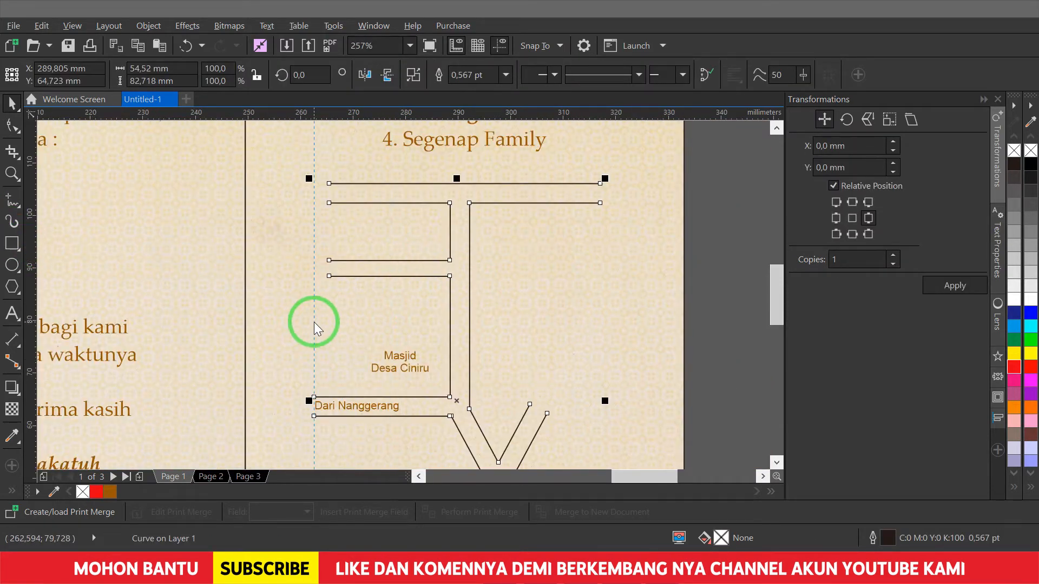
- Adjust the left road line ends with the Shape tool
key(F10)
click(325, 219)
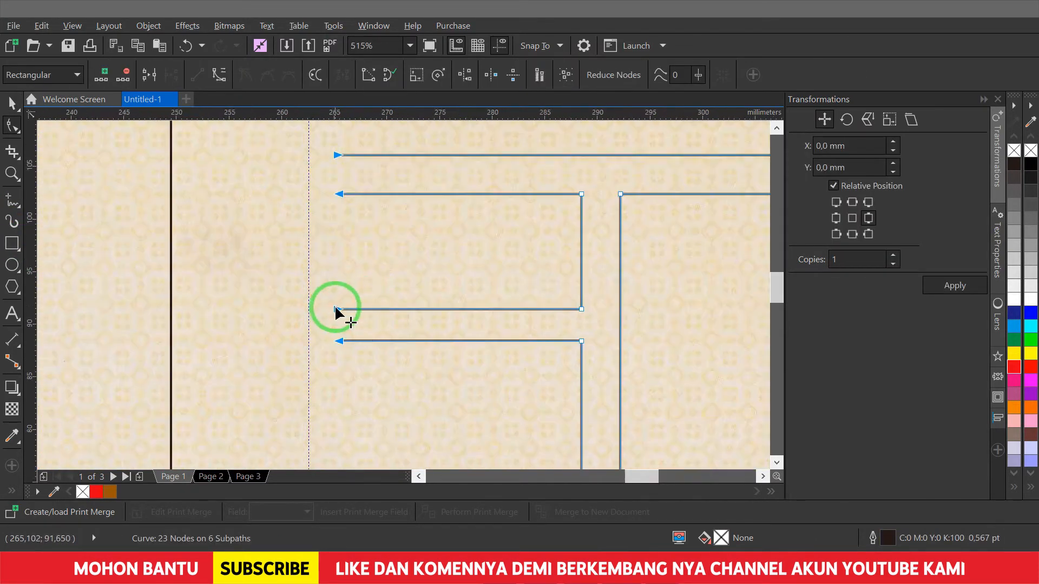
click(309, 242)
key(Escape)
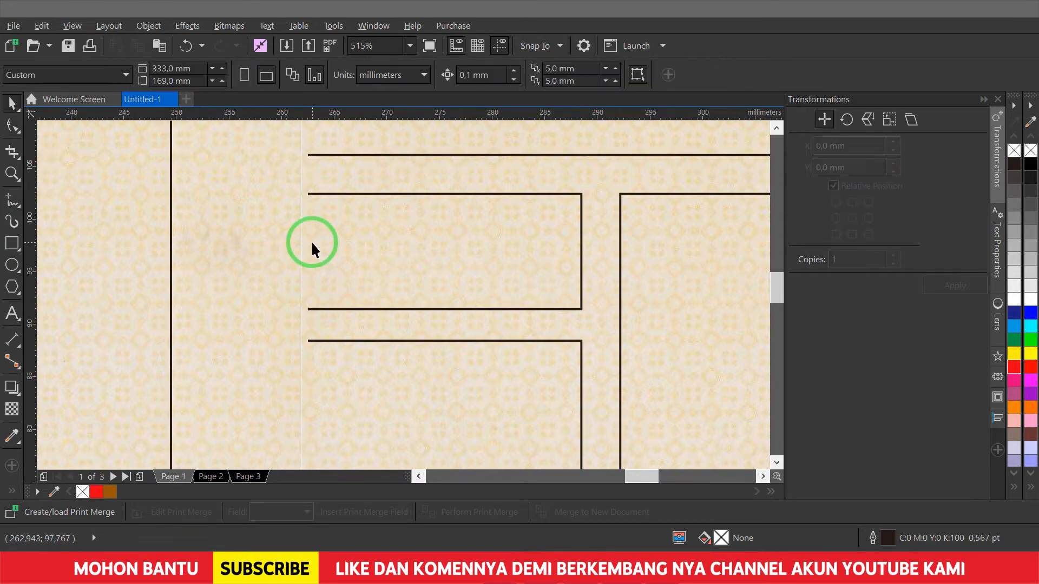
scroll(311, 242, down, 2)
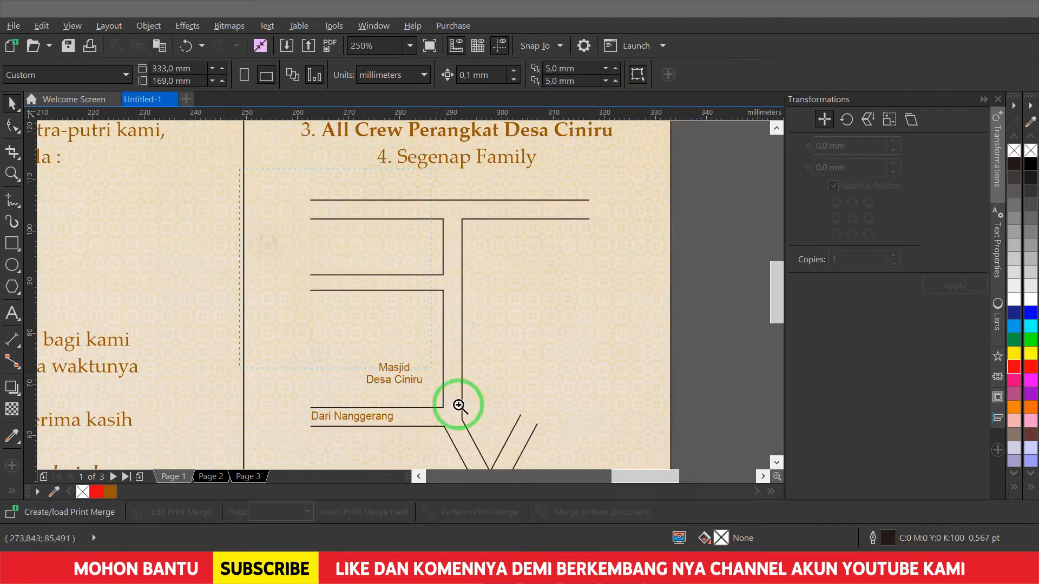
scroll(412, 417, up, 1)
- Copy the Masjid Desa Ciniru label higher up and retype it as DESA PADAMENAK
drag(371, 364, 353, 267)
scroll(524, 374, up, 2)
key(F8)
key(ctrl+a)
text(DESA PADAMENAK)
key(ctrl+space)
scroll(297, 204, down, 2)
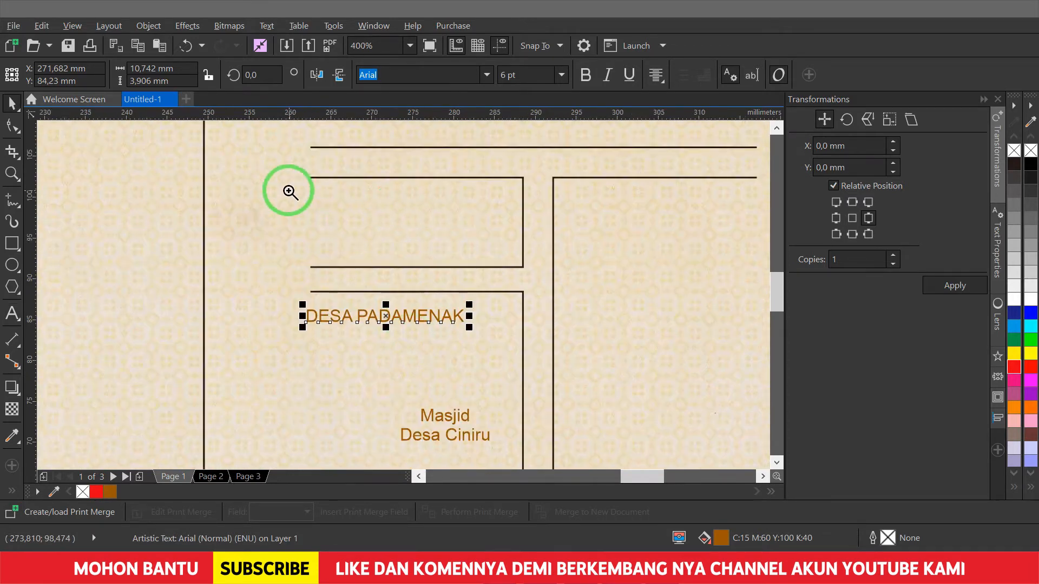
scroll(480, 289, up, 2)
- Align a road line's end node and move DESA PADAMENAK between two roads
key(F10)
click(89, 258)
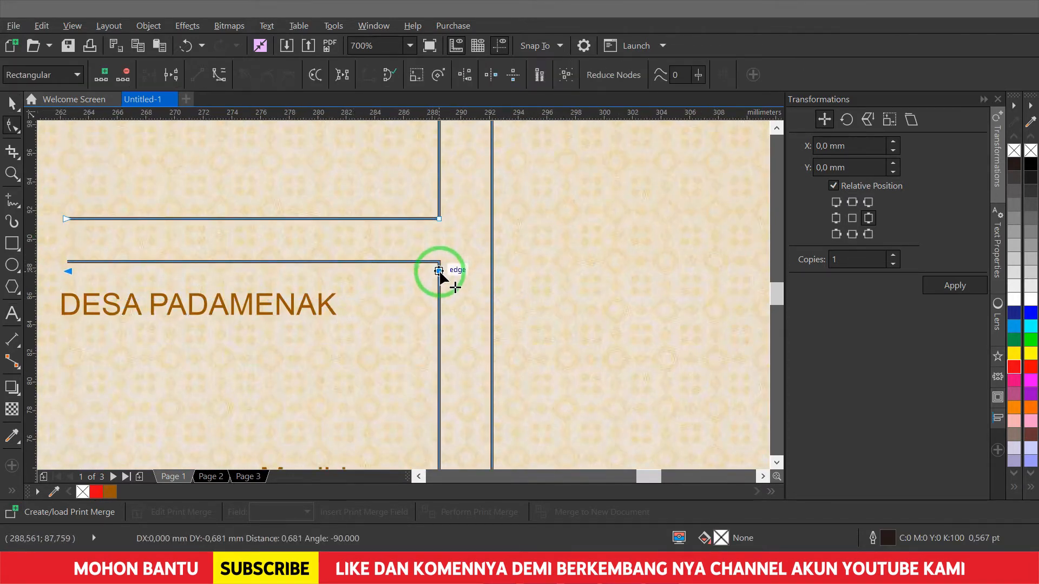
drag(440, 273, 440, 273)
key(space)
drag(323, 306, 340, 243)
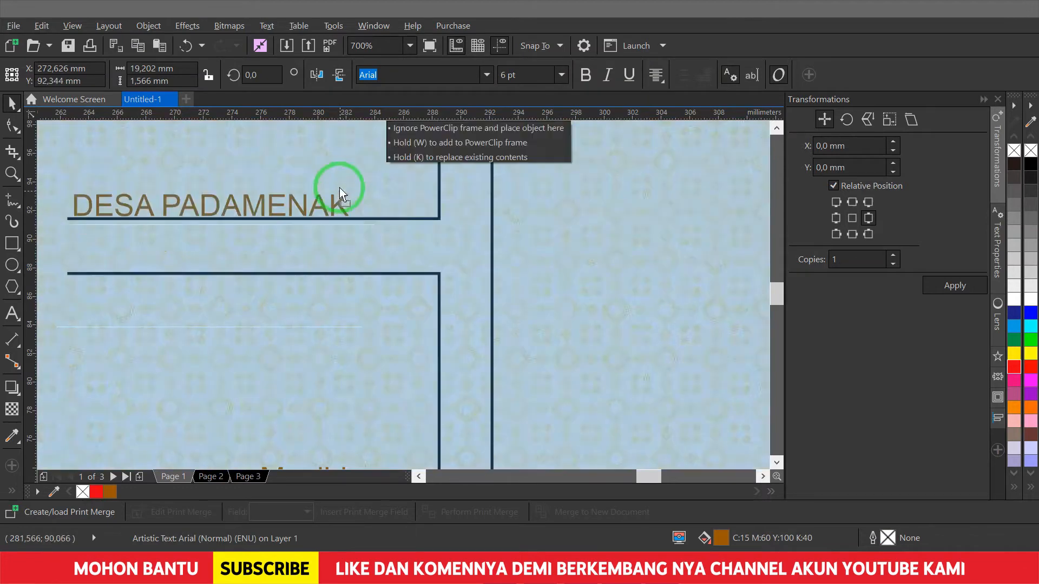
- Add a Dari Kuningan label above the top road from a label copy
drag(340, 194, 339, 184)
key(F8)
key(ctrl+a)
text(Dari Kuningan)
key(ctrl+space)
scroll(339, 184, down, 3)
scroll(648, 250, up, 3)
drag(295, 327, 547, 243)
- Retype a copy as Dari Cirebon and place it at the top road's right end
key(F8)
key(ctrl+a)
text(Dari C)
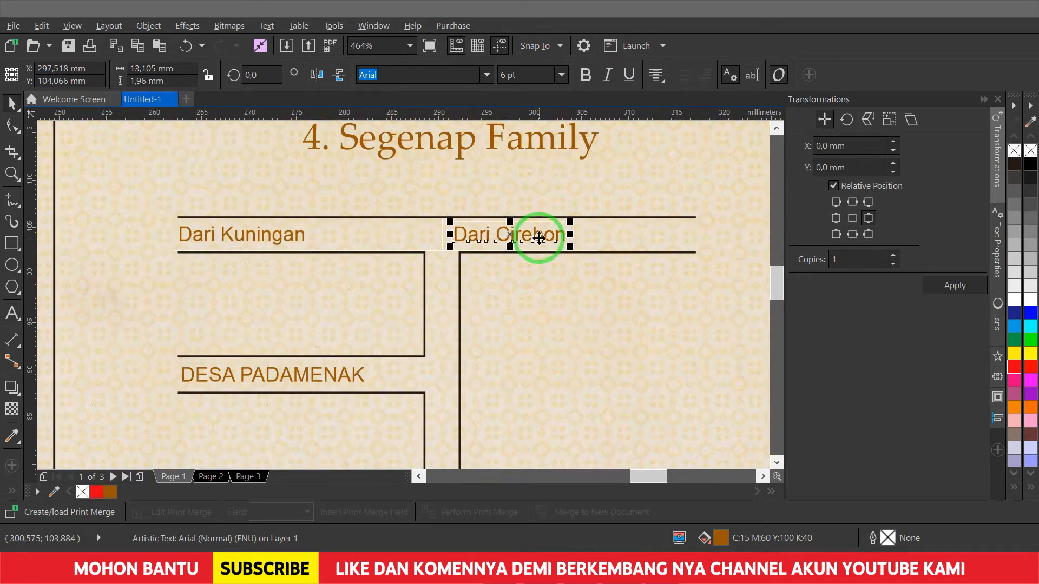
drag(558, 245, 664, 288)
- Turn the lower copy into Toserba Fajar in the right-hand block, deleting a leftover object
key(F8)
key(ctrl+a)
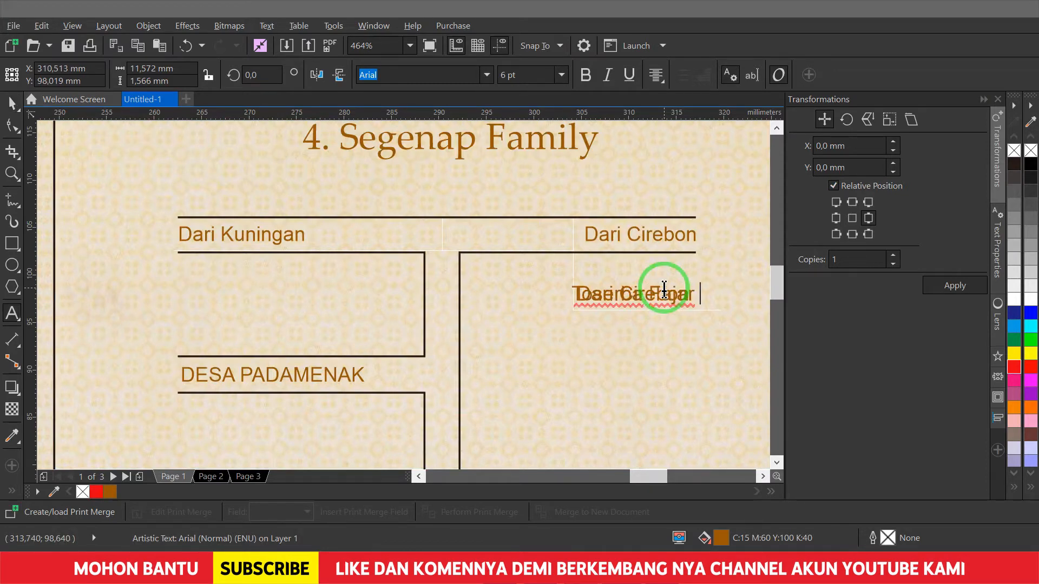
drag(635, 294, 599, 318)
click(645, 304)
key(Delete)
- Move the Masjid Desa Ciniru label left and slightly down
scroll(505, 313, down, 2)
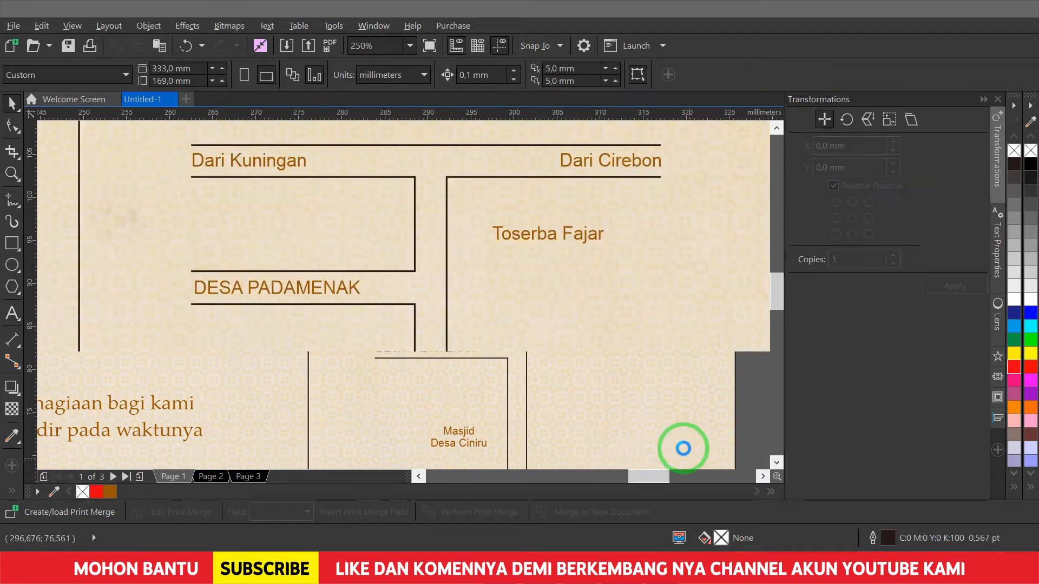
scroll(348, 425, down, 4)
scroll(351, 217, up, 6)
click(352, 217)
drag(351, 216, 284, 238)
scroll(283, 238, down, 4)
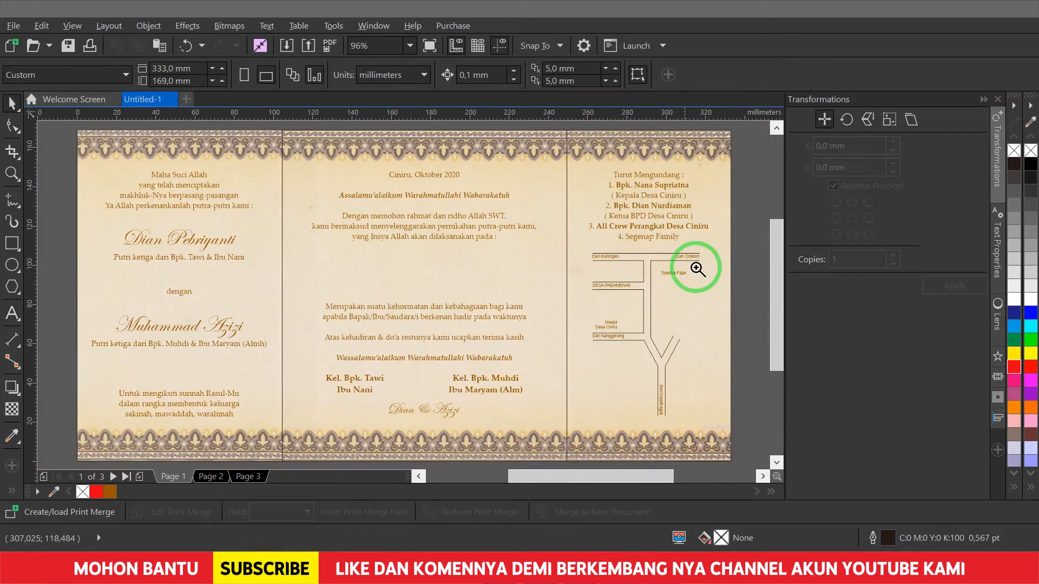
- Copy Toserba Fajar into the left block and retype it as SMAN 1 Jalaksana
scroll(557, 209, up, 5)
click(558, 206)
drag(561, 203, 333, 325)
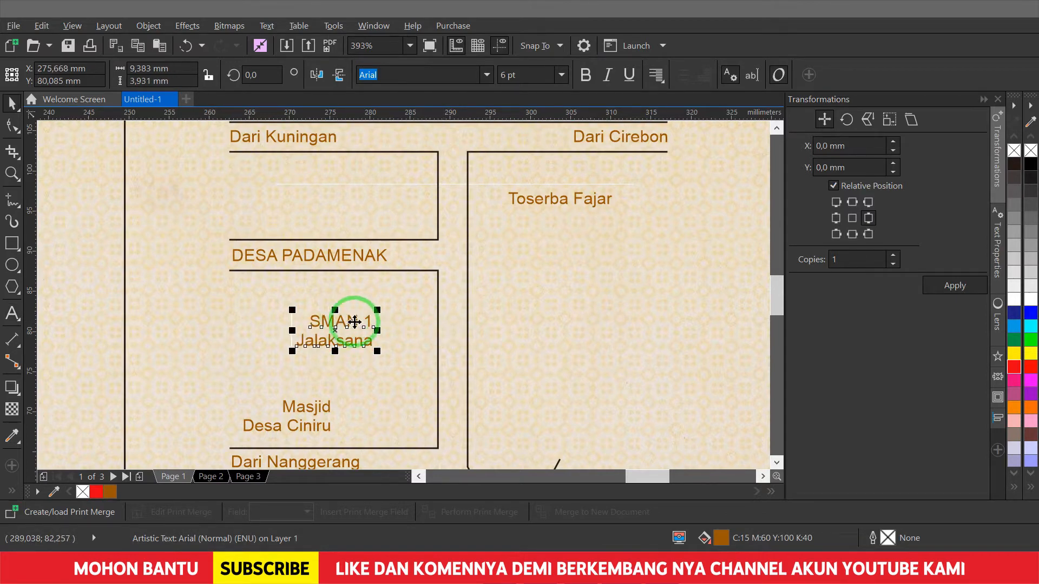
key(Escape)
scroll(359, 320, down, 4)
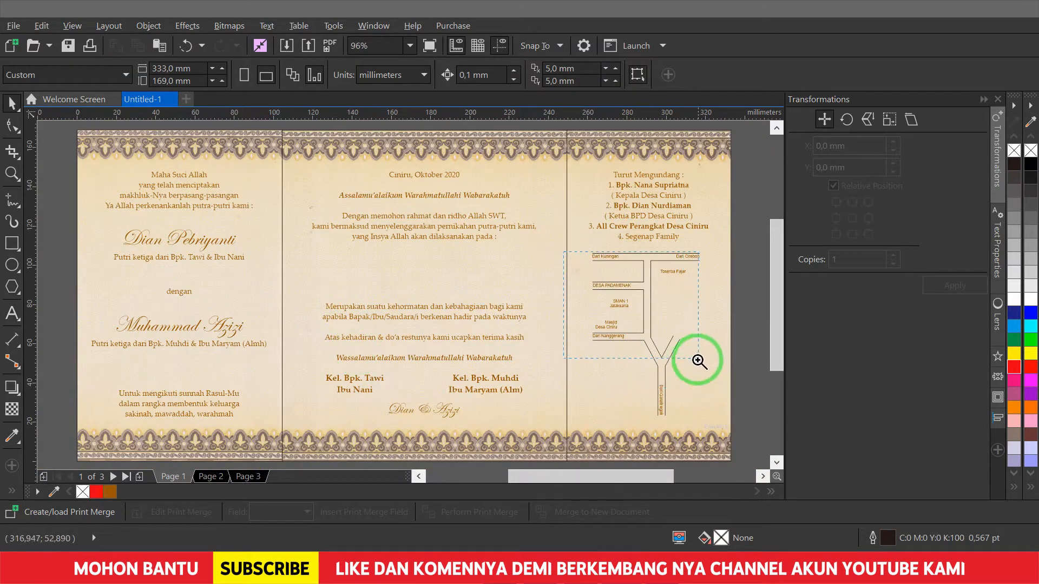
scroll(707, 401, up, 3)
- Retype the lower mosque label copy as Gudang beside the junction
double_click(348, 295)
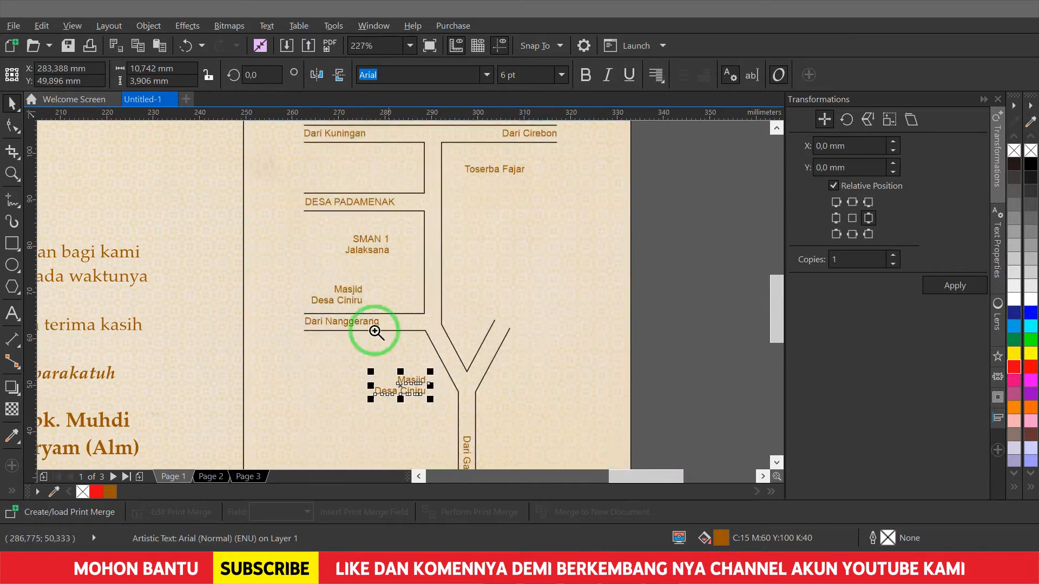
scroll(583, 449, up, 2)
key(ctrl+a)
text(Gu)
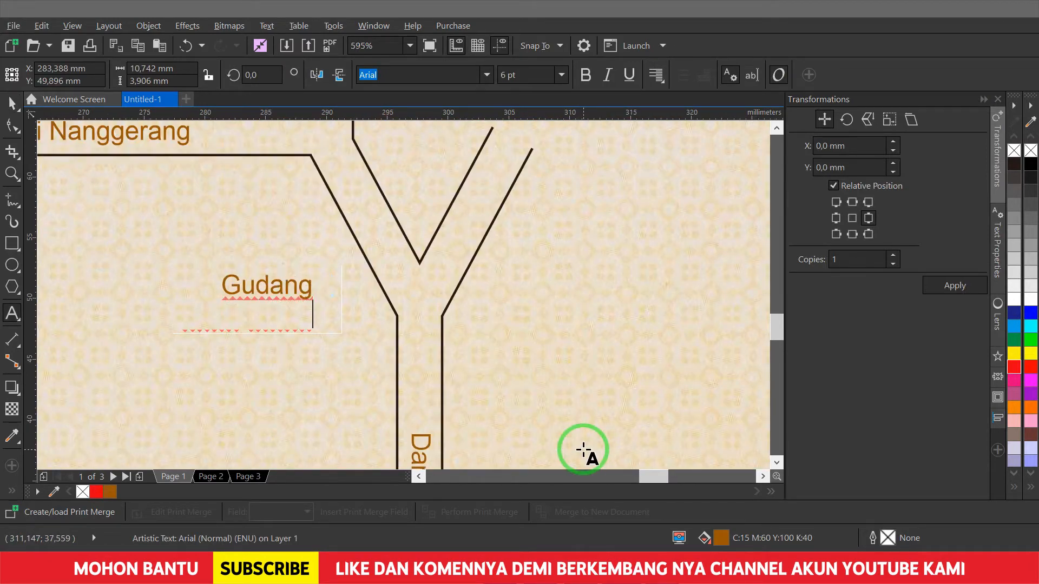
key(Escape)
scroll(583, 448, down, 5)
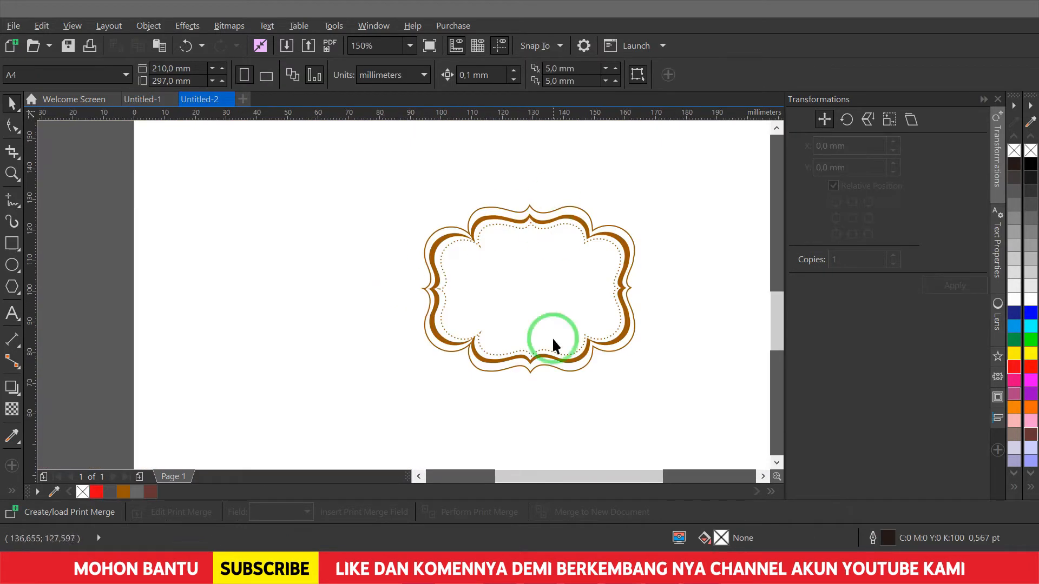
click(553, 344)
- Paste the ornamental frame from Untitled-2 into the invitation, shrink it and move it up
key(ctrl+c)
click(142, 99)
key(ctrl+v)
drag(465, 242, 442, 292)
click(380, 357)
drag(380, 357, 379, 308)
scroll(368, 306, up, 2)
drag(503, 195, 444, 219)
scroll(571, 252, down, 5)
key(Escape)
- Copy the bride's script name into the frame, trim it to her first name, and centre both names
click(198, 252)
drag(198, 251, 457, 270)
double_click(457, 271)
scroll(534, 327, up, 3)
key(BackSpace)
key(BackSpace)
key(BackSpace)
key(BackSpace)
key(BackSpace)
key(BackSpace)
key(BackSpace)
key(BackSpace)
key(BackSpace)
key(BackSpace)
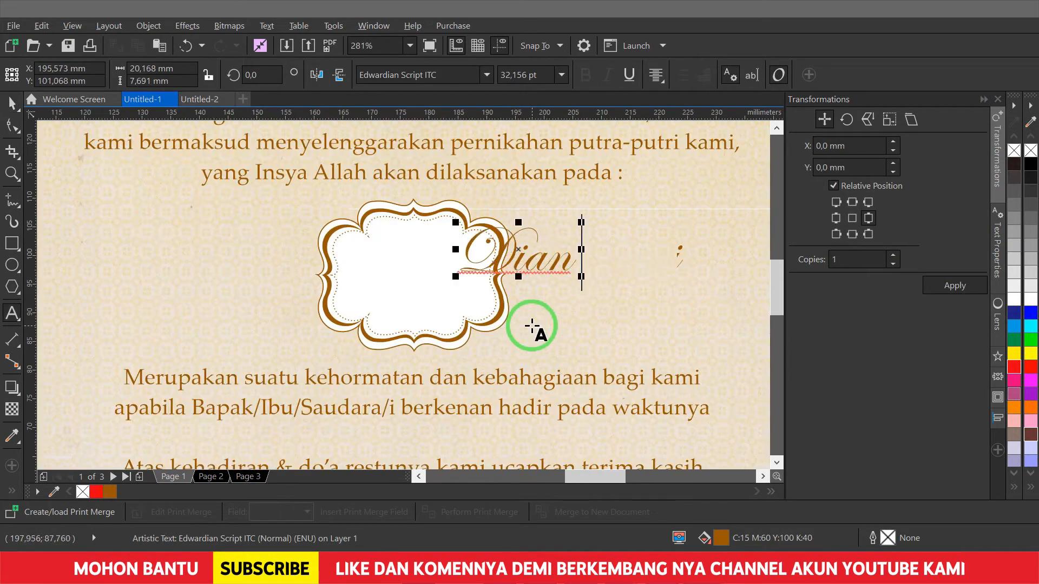
key(ctrl+space)
shift+click(532, 324)
shift+click(343, 283)
key(c)
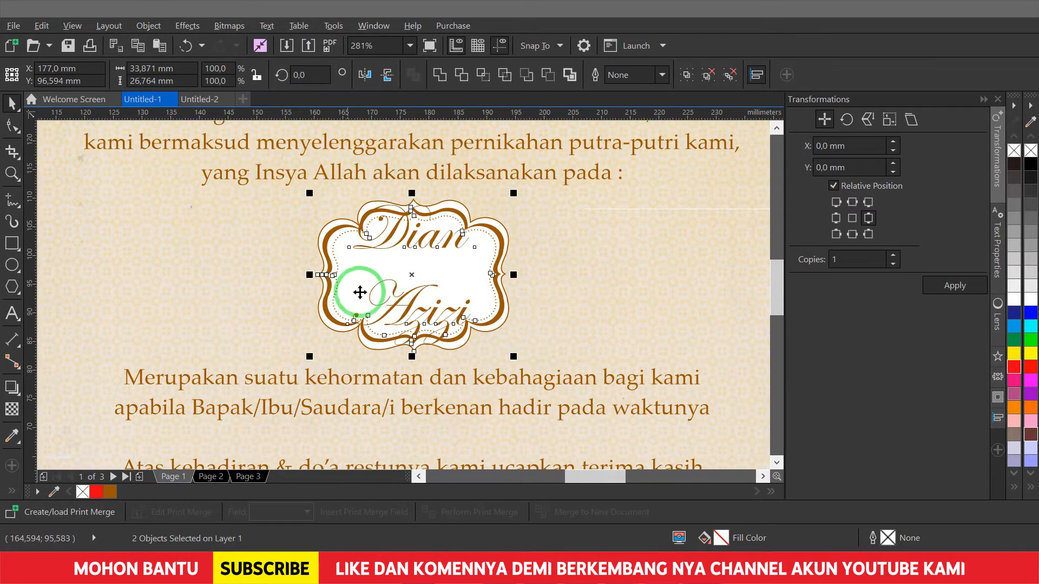
key(Escape)
- Pull the second name closer to the first and shrink the names to about two-thirds
scroll(407, 211, up, 2)
click(407, 211)
key(F10)
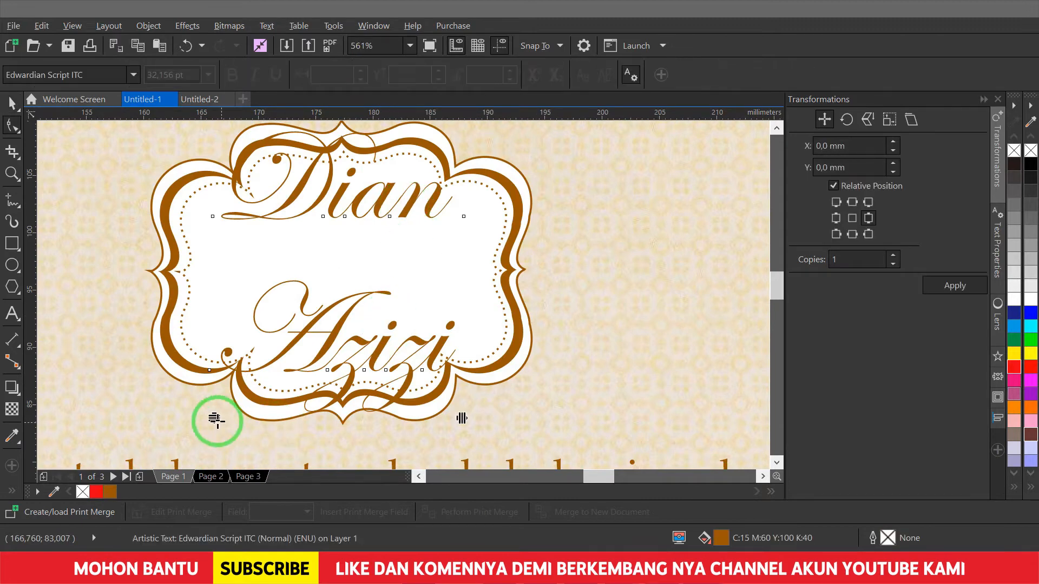
drag(220, 420, 225, 329)
key(space)
click(466, 273)
drag(463, 147, 425, 172)
key(F10)
drag(238, 291, 454, 316)
key(space)
- Add a small '&' between the names and nudge them into position in the frame
drag(360, 239, 531, 246)
key(ctrl+a)
text(&)
key(ctrl+space)
drag(488, 199, 412, 251)
click(394, 286)
scroll(424, 309, up, 2)
drag(424, 309, 425, 318)
key(shift+F4)
key(Escape)
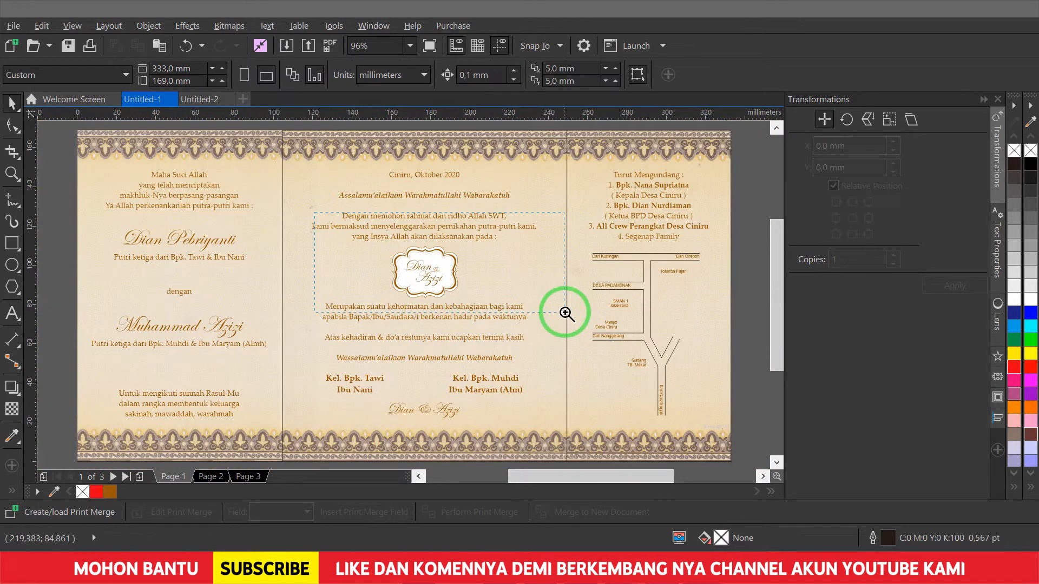
- Delete the greeting paragraph's text, then undo to restore it
click(491, 307)
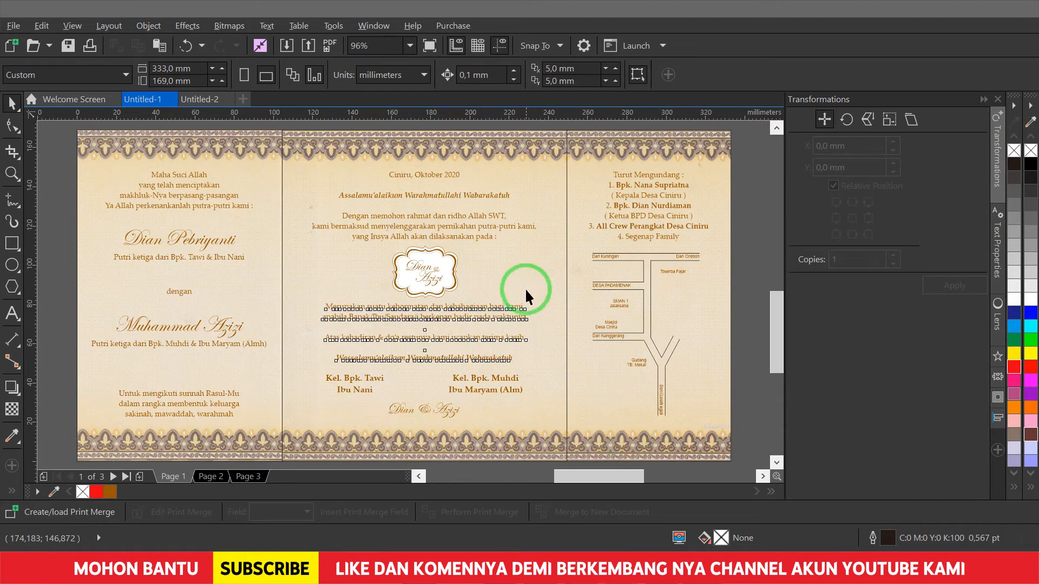
scroll(525, 289, up, 3)
double_click(537, 260)
key(ctrl+a)
key(Delete)
key(ctrl+z)
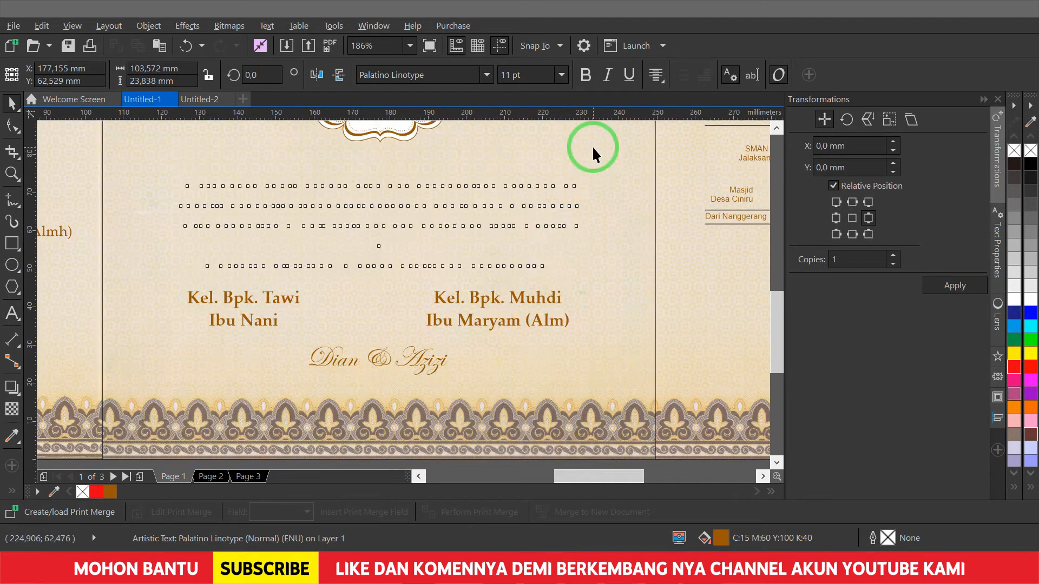
key(Escape)
key(shift+F4)
key(Escape)
- Enlarge the framed names emblem slightly and zoom in to check the centre panel
click(436, 277)
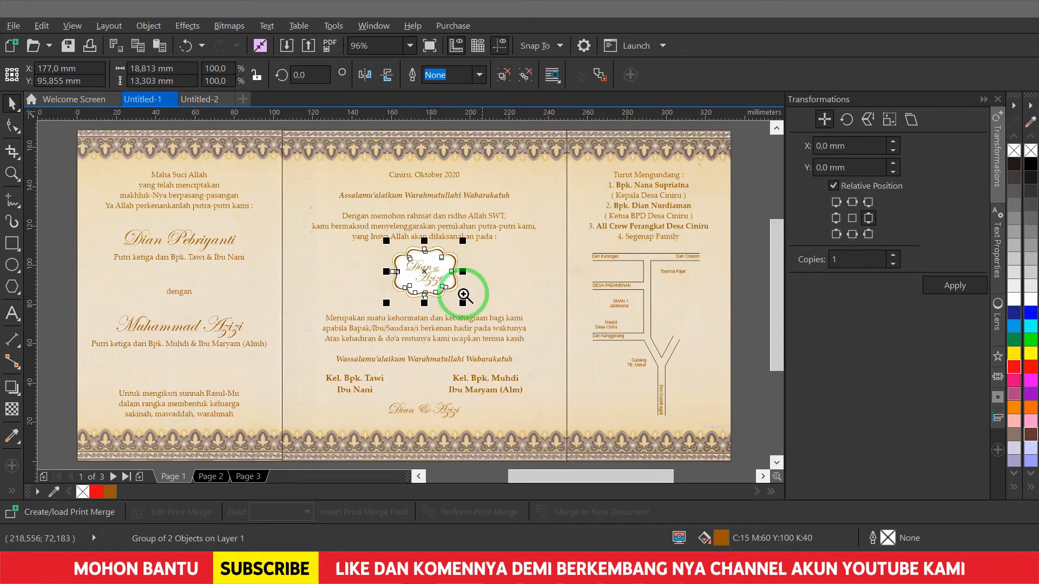
scroll(437, 277, up, 3)
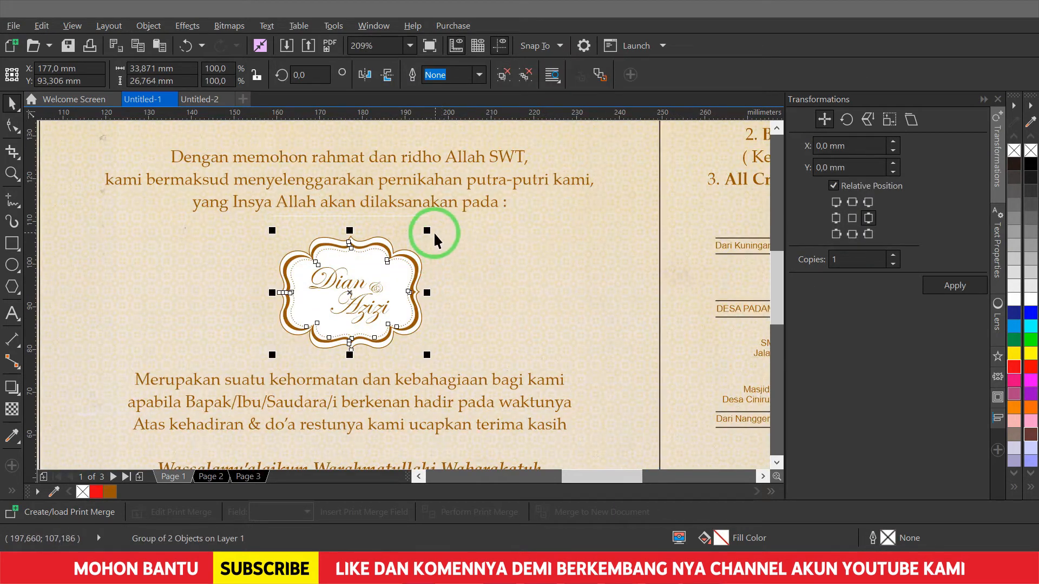
drag(433, 231, 434, 226)
key(F4)
key(Escape)
key(F2)
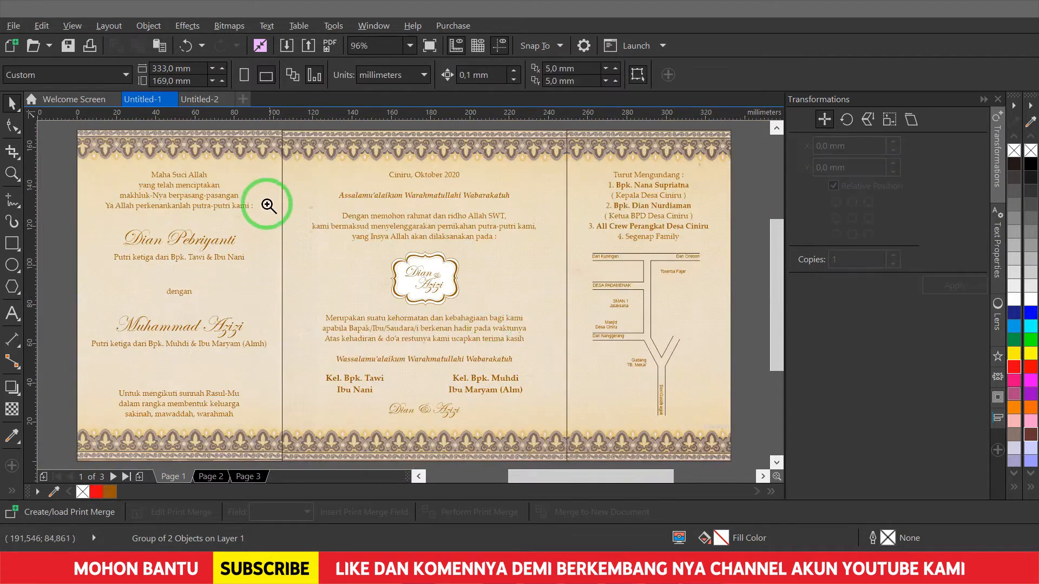
drag(267, 204, 561, 355)
key(F4)
scroll(434, 181, up, 3)
- Drop a copy of the greeting text beside the emblem and retype it as RESEPSI
drag(378, 167, 492, 332)
right_click(566, 338)
key(F8)
key(ctrl+a)
text(RE)
key(ctrl+space)
key(F8)
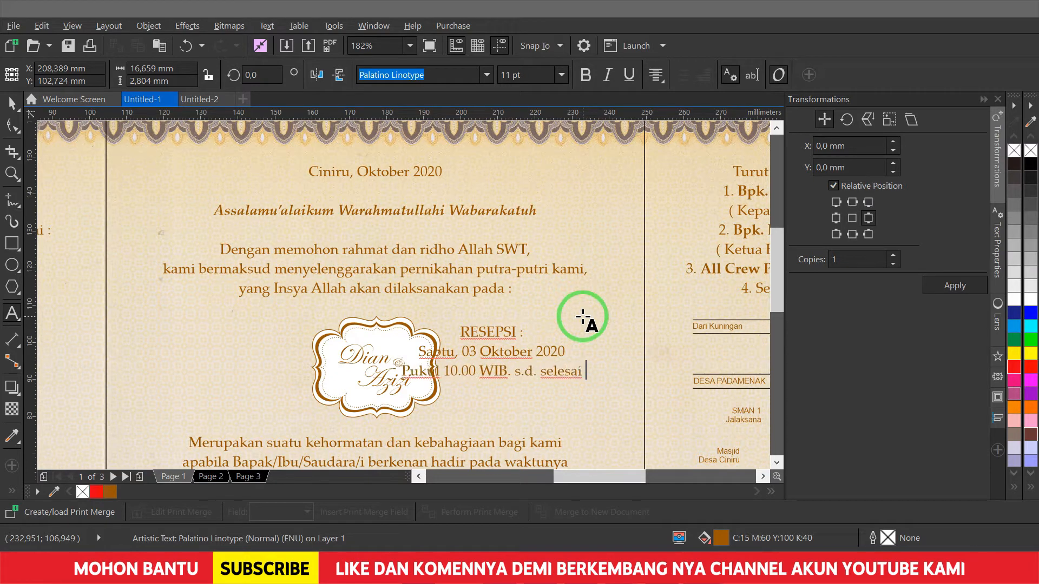
- Break s.d. selesai onto its own line, shift the block right, and make the heading 13 pt bold
key(Return)
key(ctrl+space)
drag(463, 336, 565, 337)
double_click(455, 336)
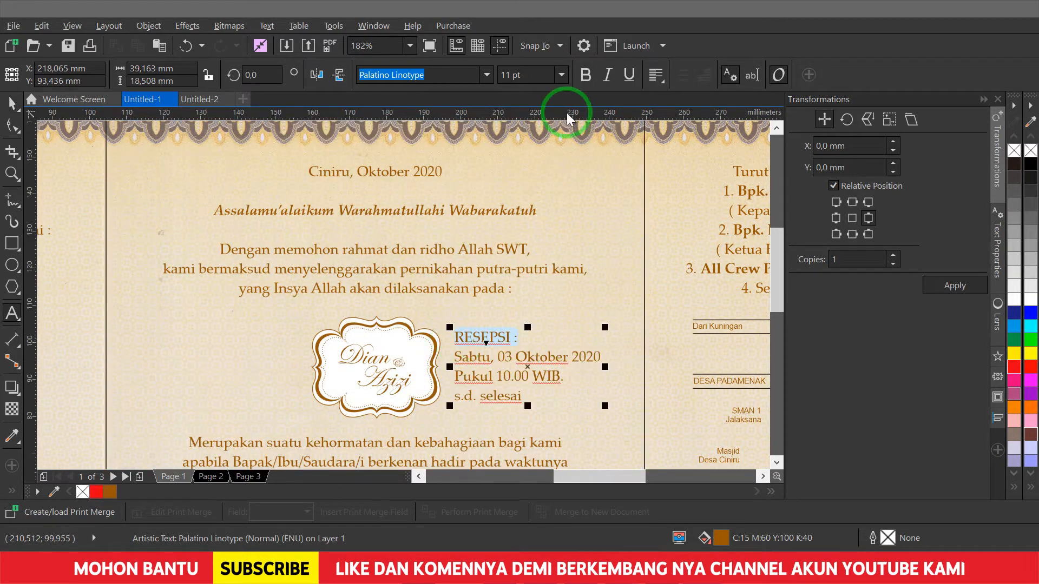
drag(538, 79, 332, 90)
text(13)
key(Return)
key(ctrl+b)
key(ctrl+space)
- Bold the date line and place a right-aligned copy left of the emblem
drag(565, 359, 273, 359)
double_click(456, 359)
drag(456, 358, 623, 355)
key(ctrl+b)
key(ctrl+space)
click(220, 337)
key(ctrl+r)
drag(276, 337, 272, 337)
shift+click(488, 332)
scroll(593, 301, down, 3)
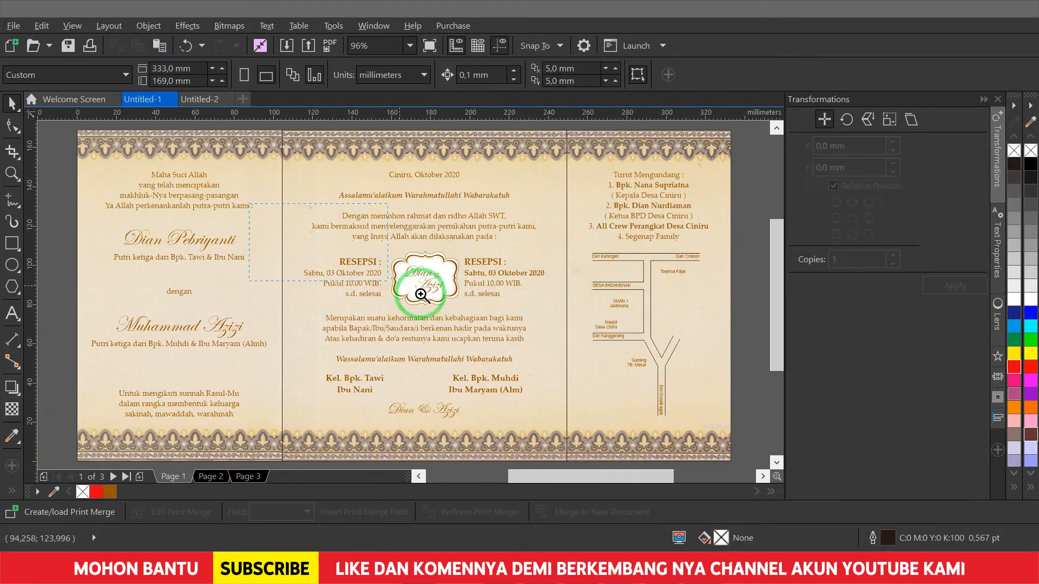
- Retype the left copy's heading as AKAD NIKAH and start replacing its date line
scroll(421, 294, up, 4)
double_click(348, 311)
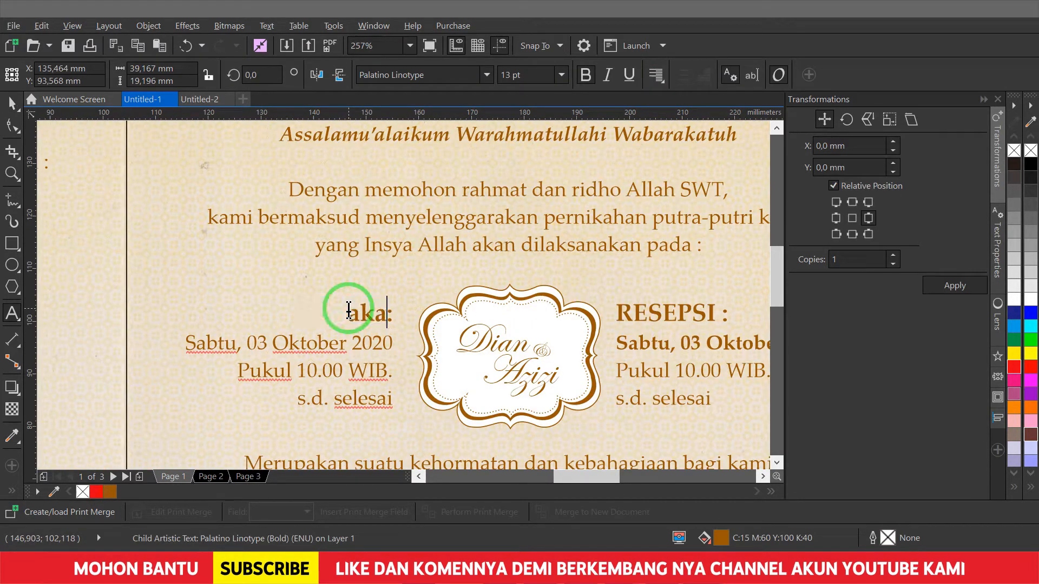
text(AKAD NIKAH :)
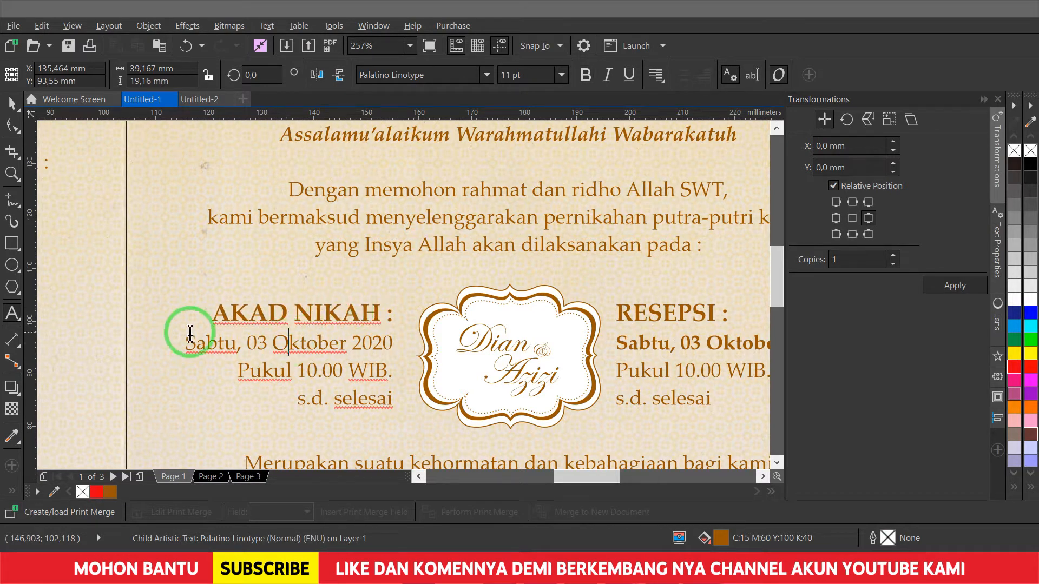
drag(186, 343, 247, 344)
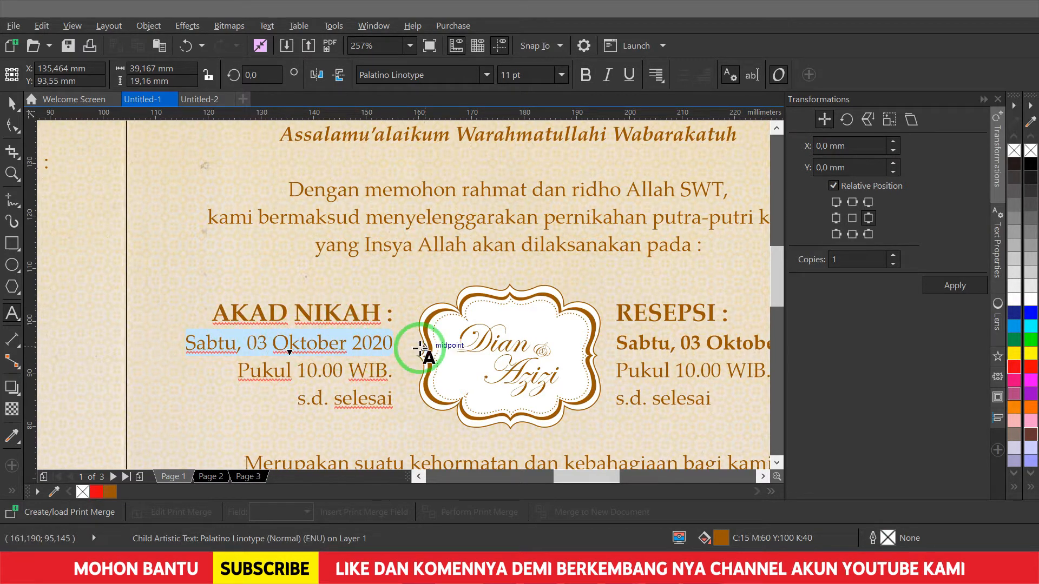
text(m)
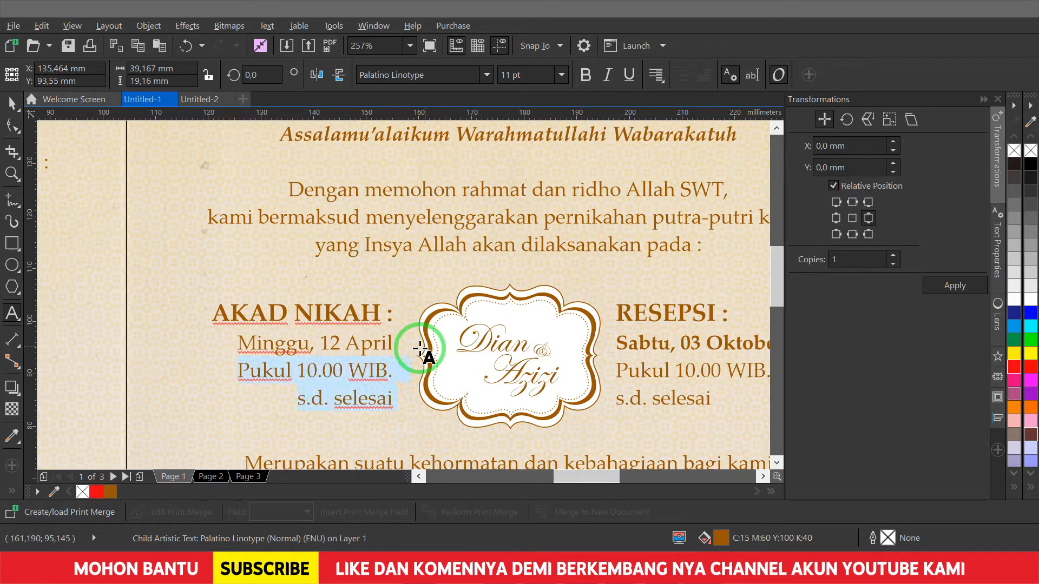
- Rework the lines to read Akad Nikah / telah dilaksanakan pada / AKAD NIKAH : / Minggu, 12 April
key(ctrl+x)
key(ctrl+Home)
key(ctrl+v)
key(Return)
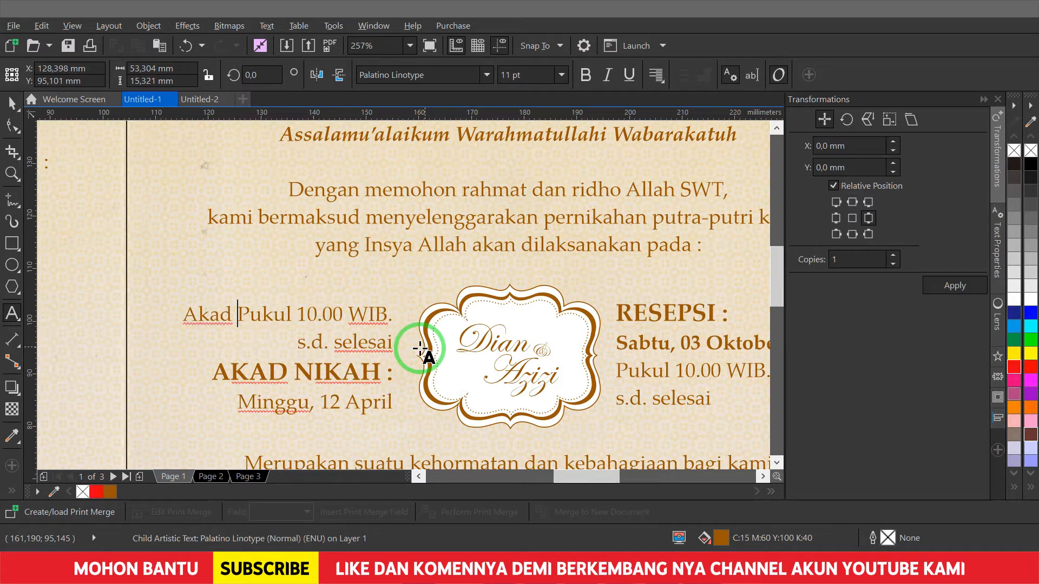
text(ilaksanakan pada)
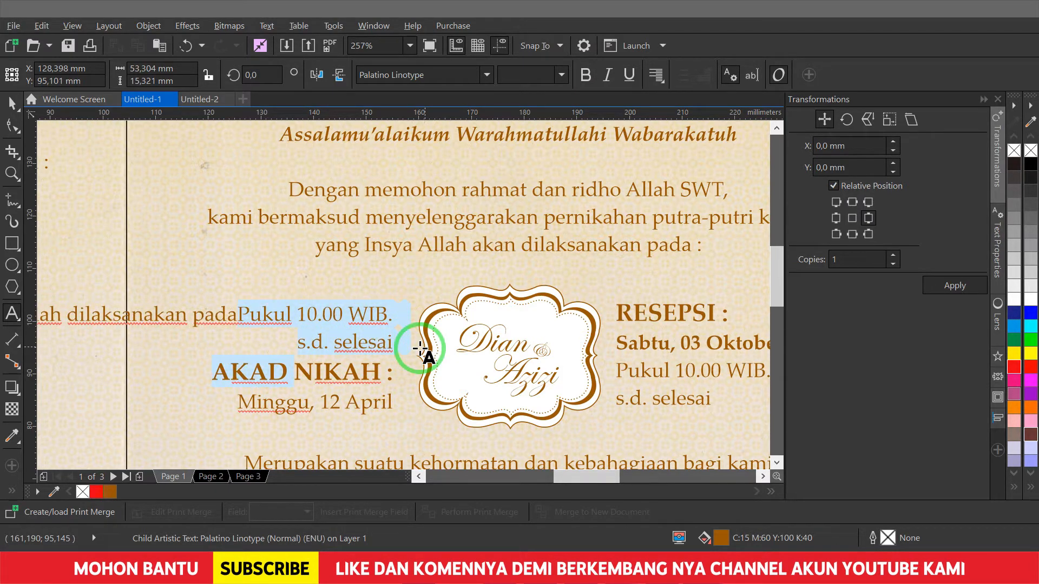
key(Delete)
key(Return)
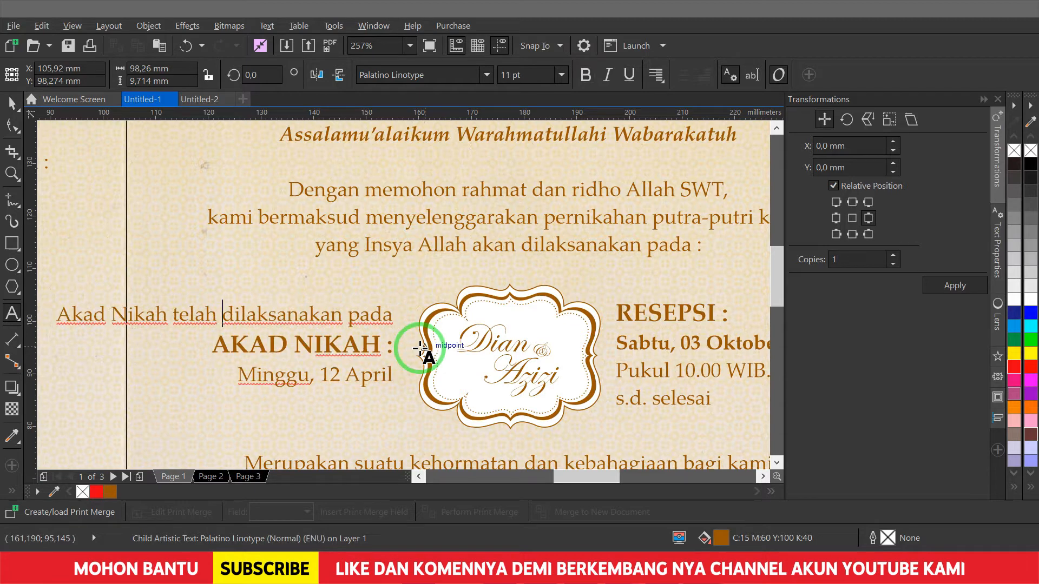
key(Return)
key(Escape)
- Check the RESEPSI block opposite it, then clear the selection
click(702, 312)
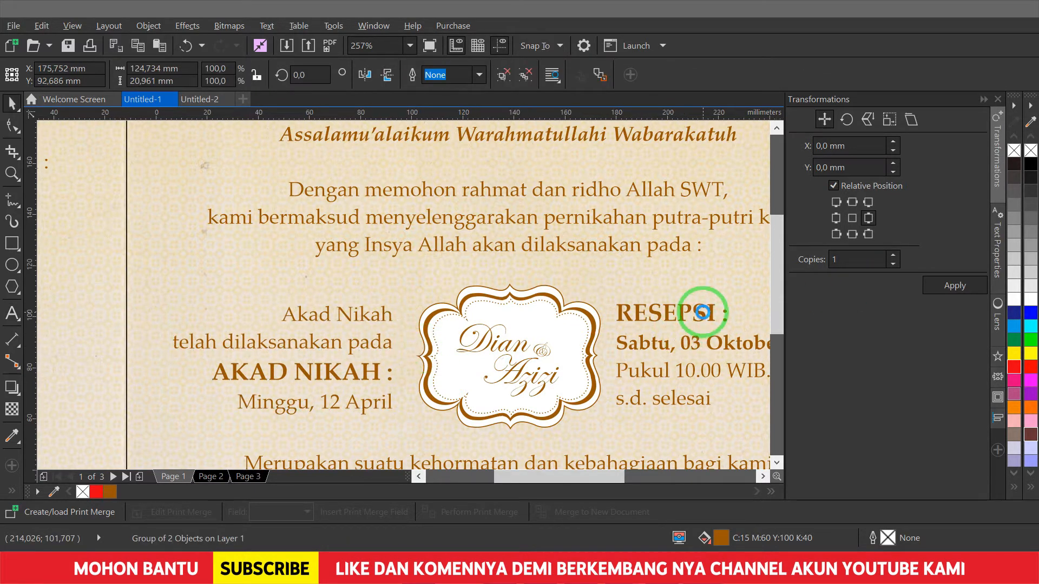
scroll(702, 312, down, 5)
click(466, 363)
drag(595, 250, 595, 251)
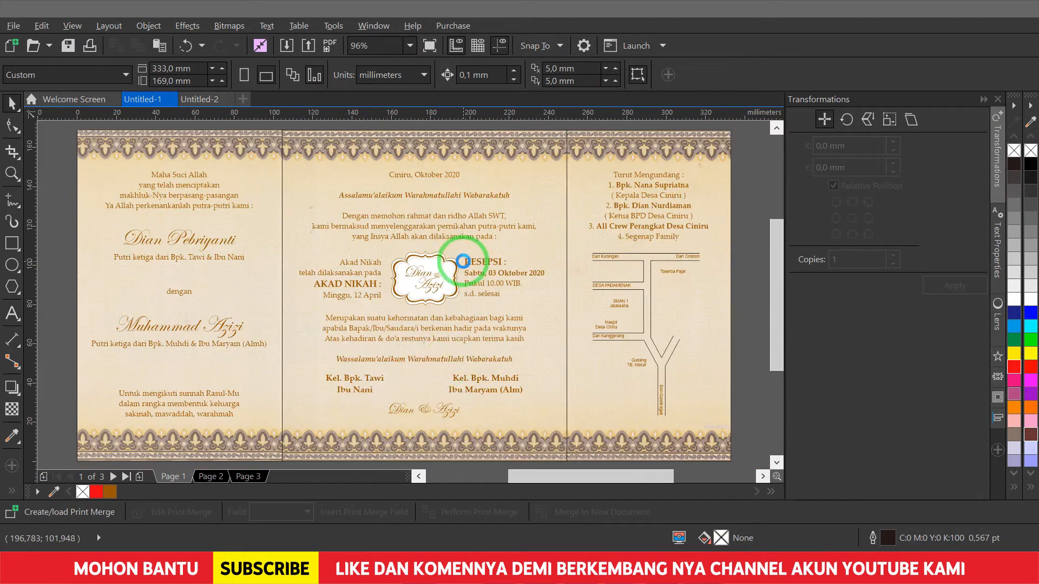
- Cancel an accidental move, select the Ciniru, Oktober 2020 and Assalamu lines, then deselect
scroll(578, 444, up, 3)
drag(538, 283, 537, 271)
scroll(464, 457, down, 3)
key(Escape)
scroll(460, 224, up, 4)
drag(447, 224, 453, 239)
shift+click(450, 262)
scroll(453, 258, down, 4)
key(shift+F4)
click(287, 126)
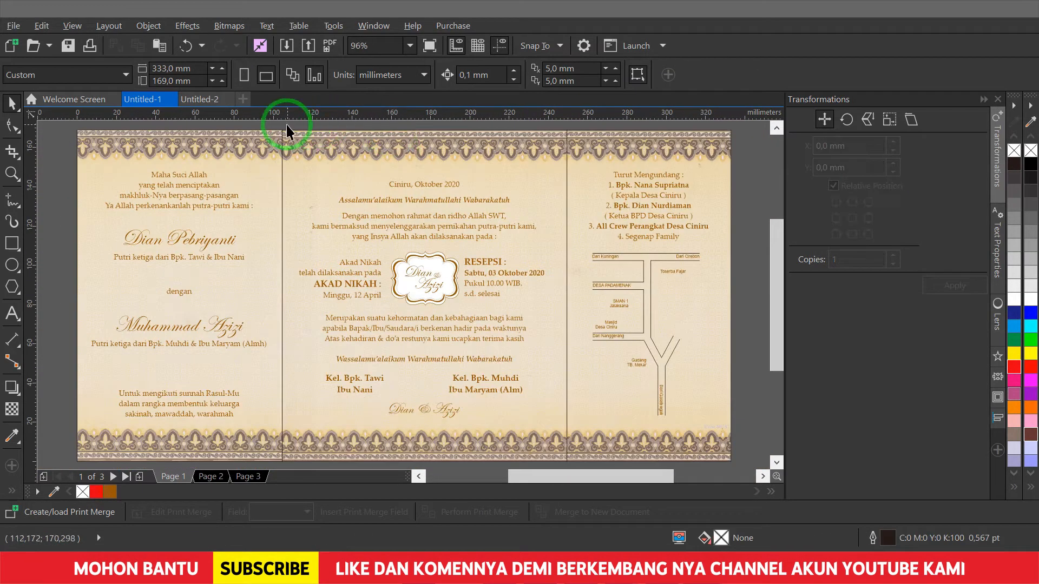
- Group the centre panel's texts and top-align the group with the left panel's text
drag(561, 346, 568, 349)
drag(490, 283, 489, 287)
drag(250, 139, 573, 320)
key(Escape)
key(Escape)
key(ctrl+g)
shift+click(198, 174)
key(t)
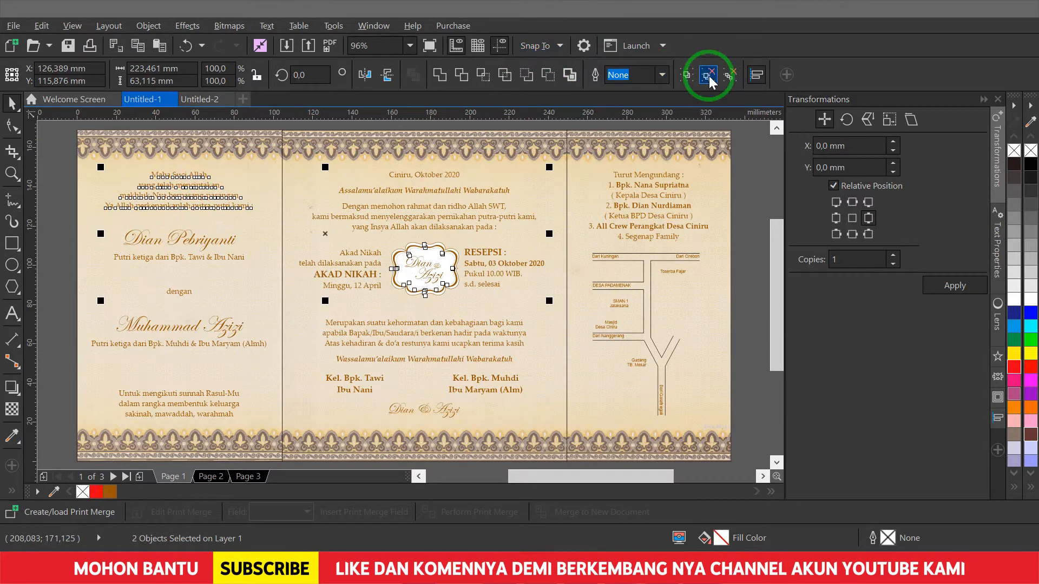
click(341, 139)
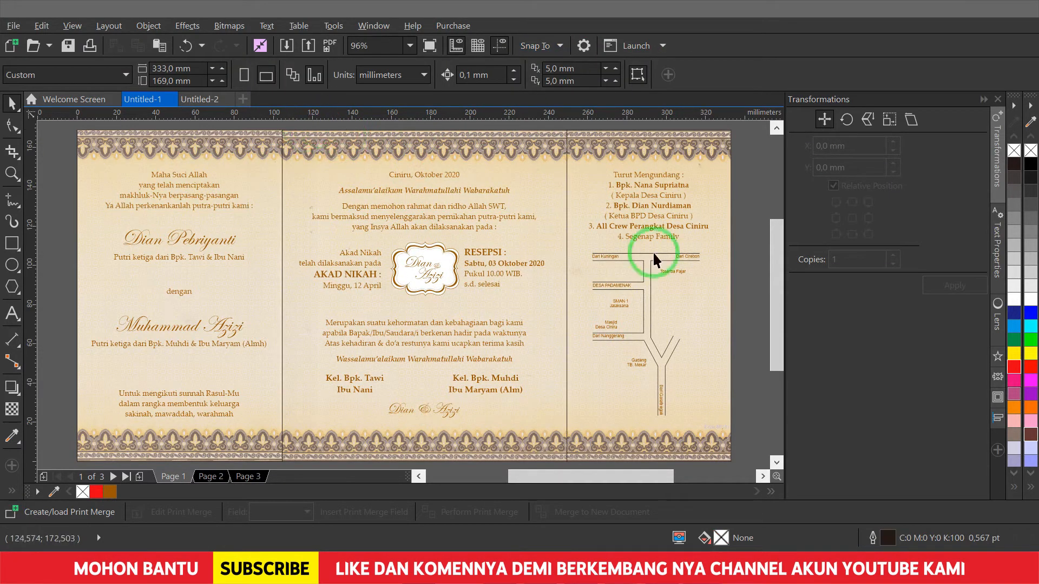
- Move the centre group and emblem slightly up, then copy the Dengan memohon line below the emblem
click(355, 243)
shift+click(418, 259)
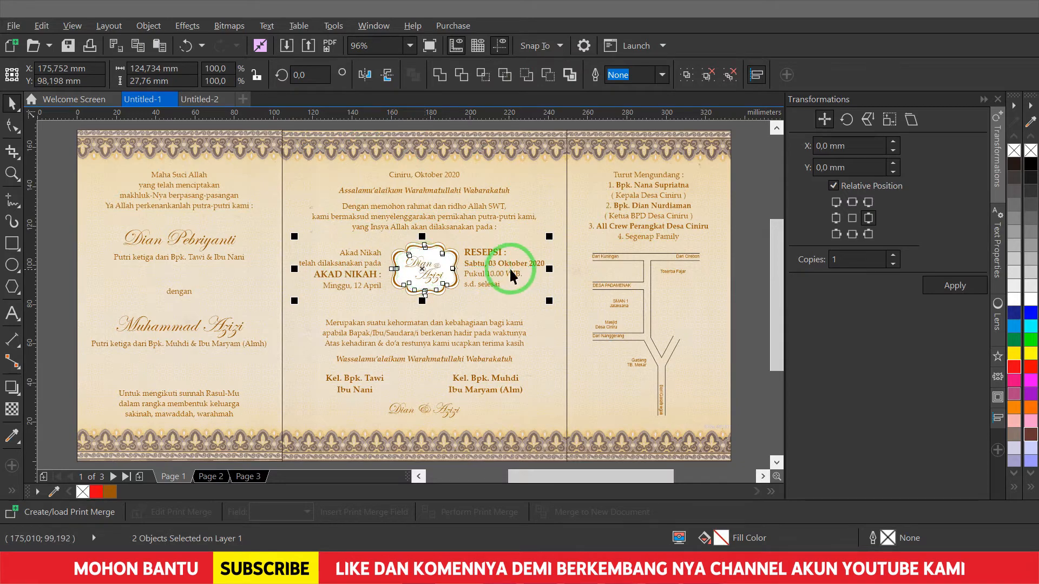
key(Delete)
key(ctrl+z)
key(F2)
drag(251, 210, 584, 330)
drag(478, 297, 475, 278)
click(596, 153)
drag(595, 152, 571, 364)
- Replace the copied line with the two-line venue address beginning 'Bertempat di'
double_click(571, 363)
text(Bertel)
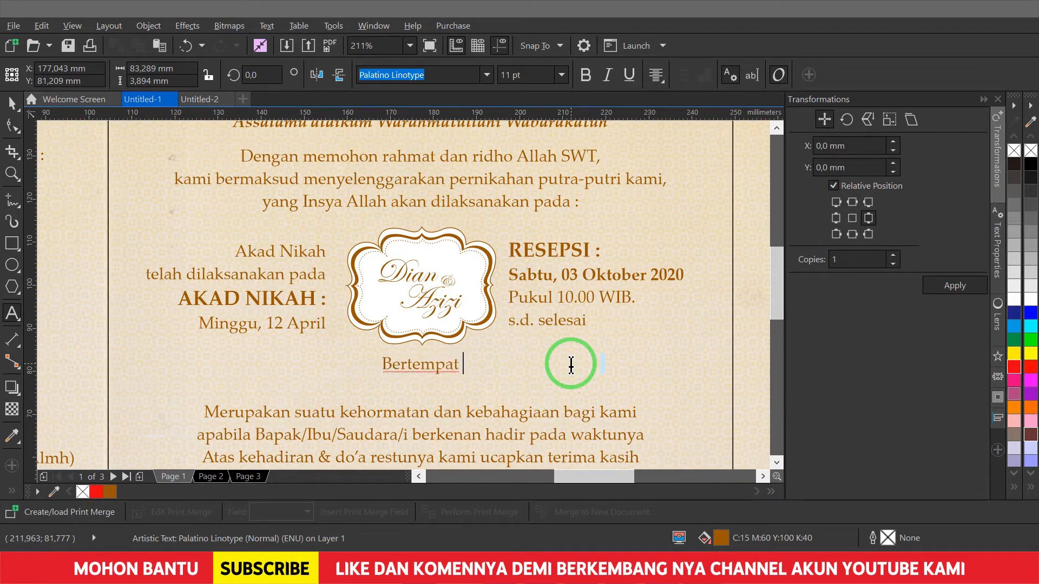
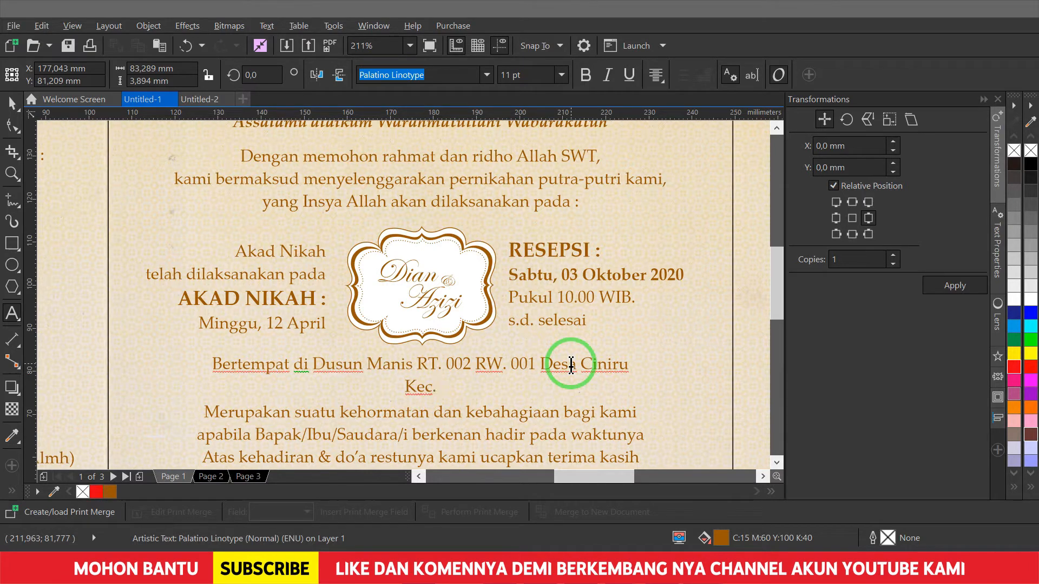
text(ngan)
key(ctrl+space)
key(Escape)
key(shift+F4)
click(389, 411)
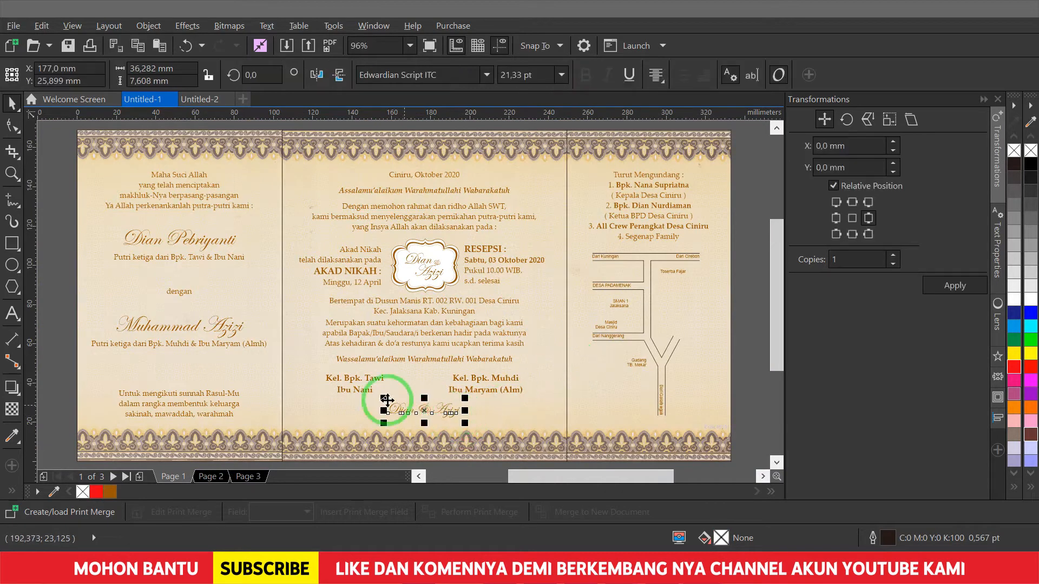
- Ungroup the parents' family-name texts and set both to 12 pt
scroll(552, 309, up, 2)
click(602, 253)
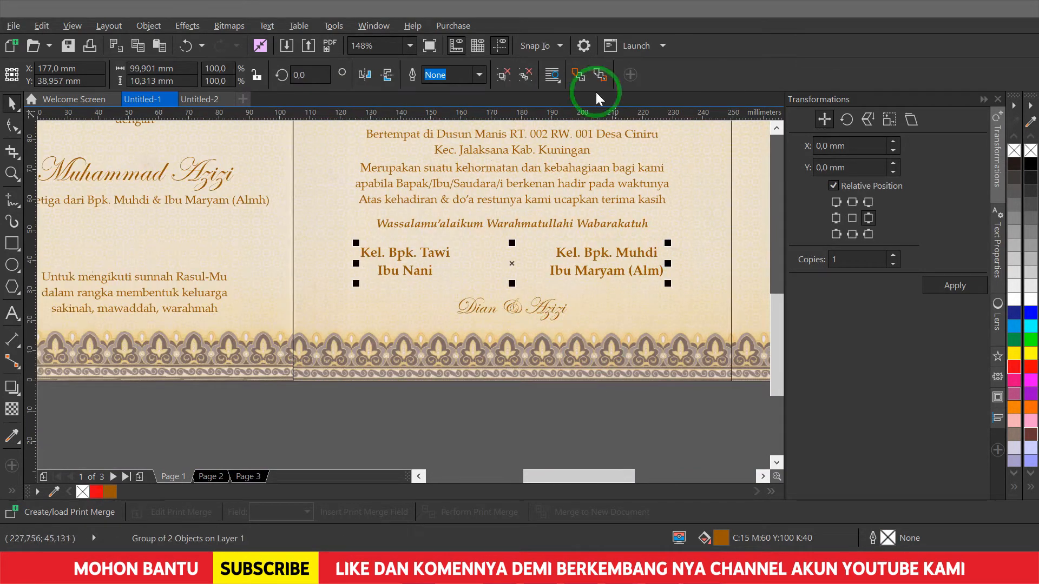
key(ctrl+u)
drag(536, 76, 351, 76)
text(12)
key(Return)
- Move both family-name blocks lower, just above the couple's signature line
key(F2)
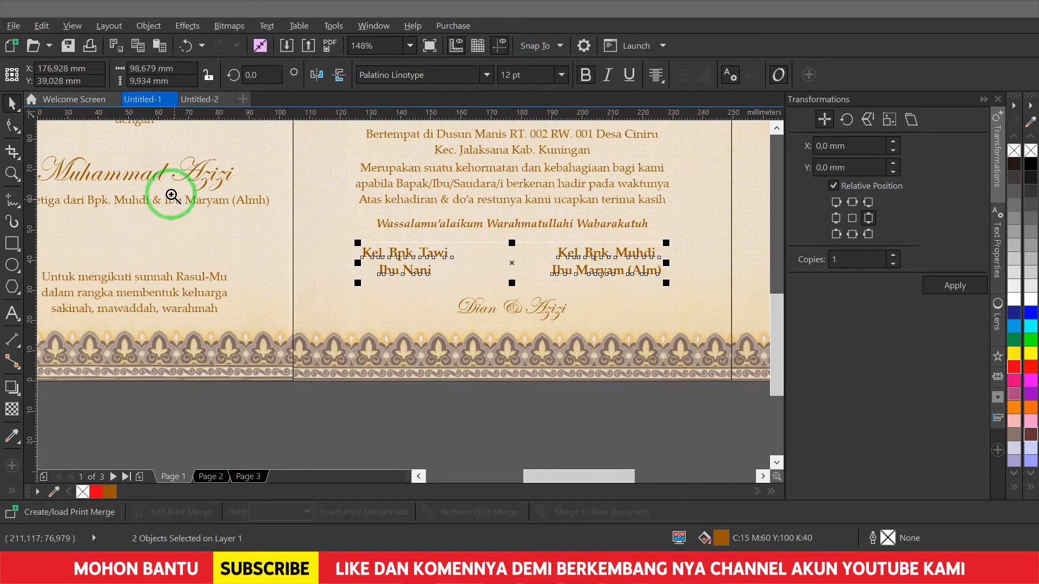
drag(185, 208, 801, 382)
drag(534, 250, 534, 264)
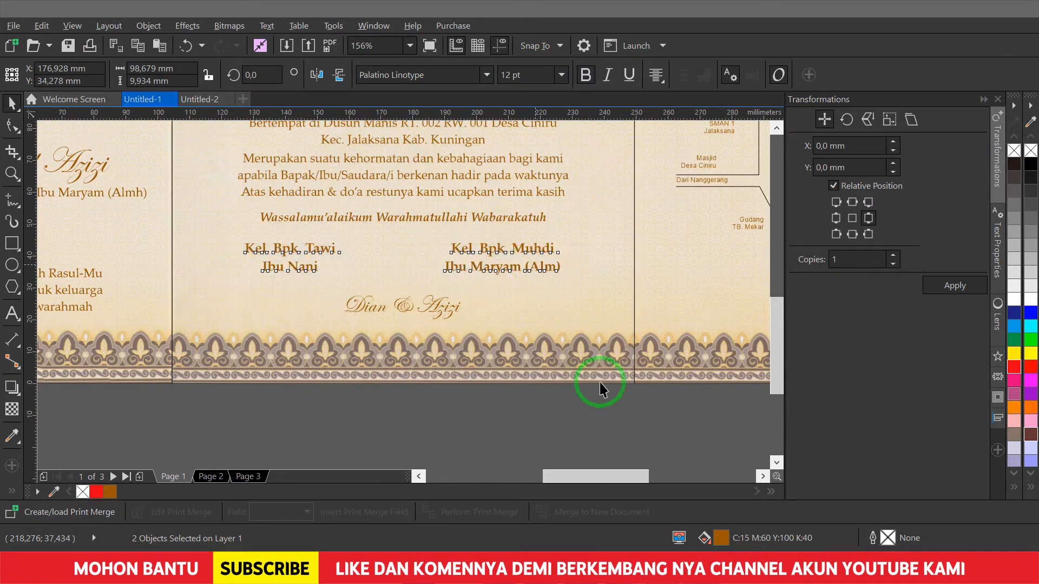
click(624, 427)
key(F4)
key(F2)
drag(201, 269, 713, 481)
drag(205, 195, 205, 195)
drag(539, 424, 167, 277)
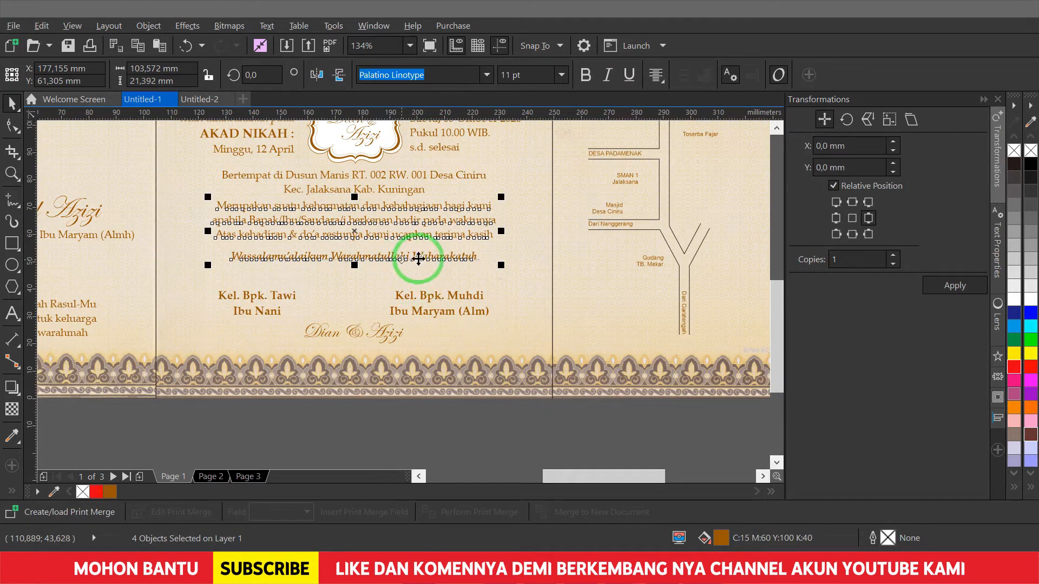